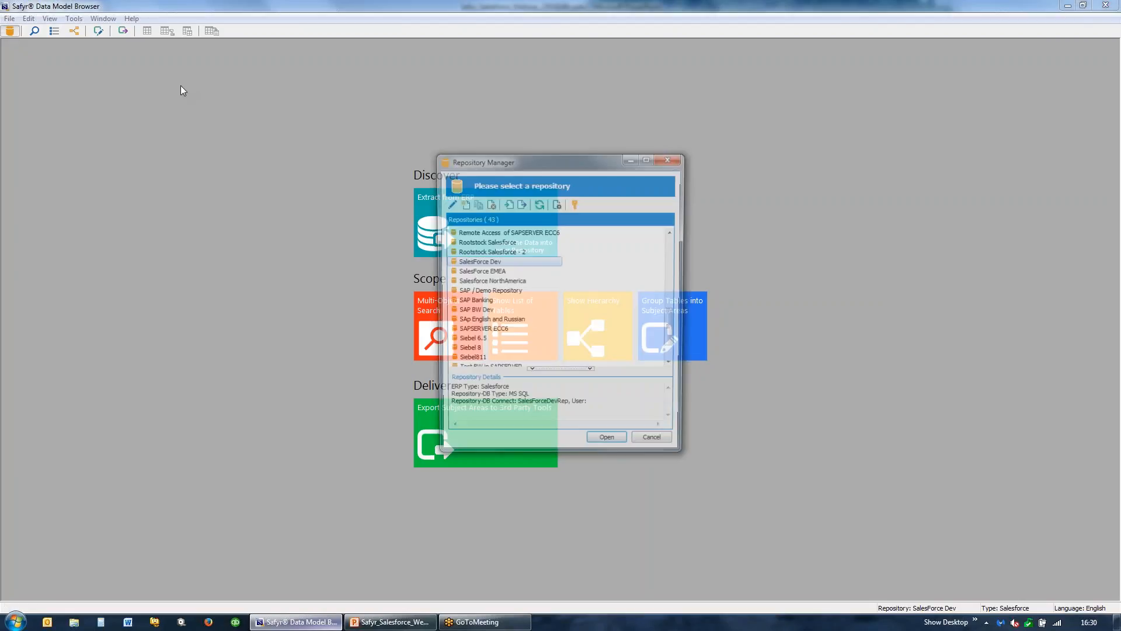
- Open the SalesForce Dev repository's configuration for modification and advance through it to the Salesforce data extraction details
click(450, 203)
click(602, 433)
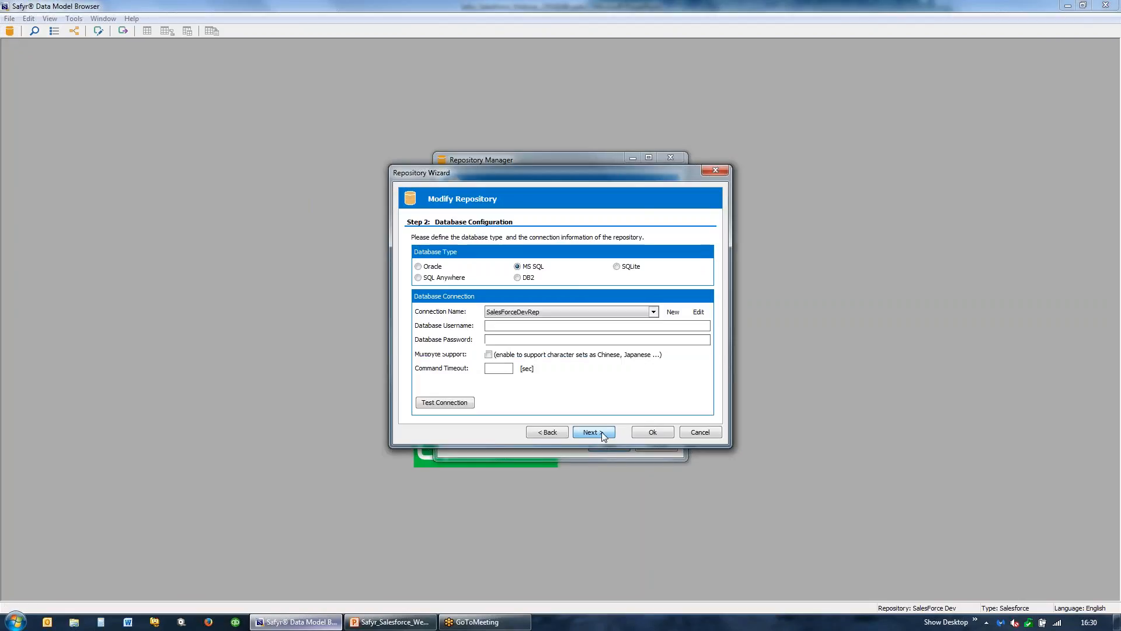
click(602, 433)
click(601, 432)
click(603, 432)
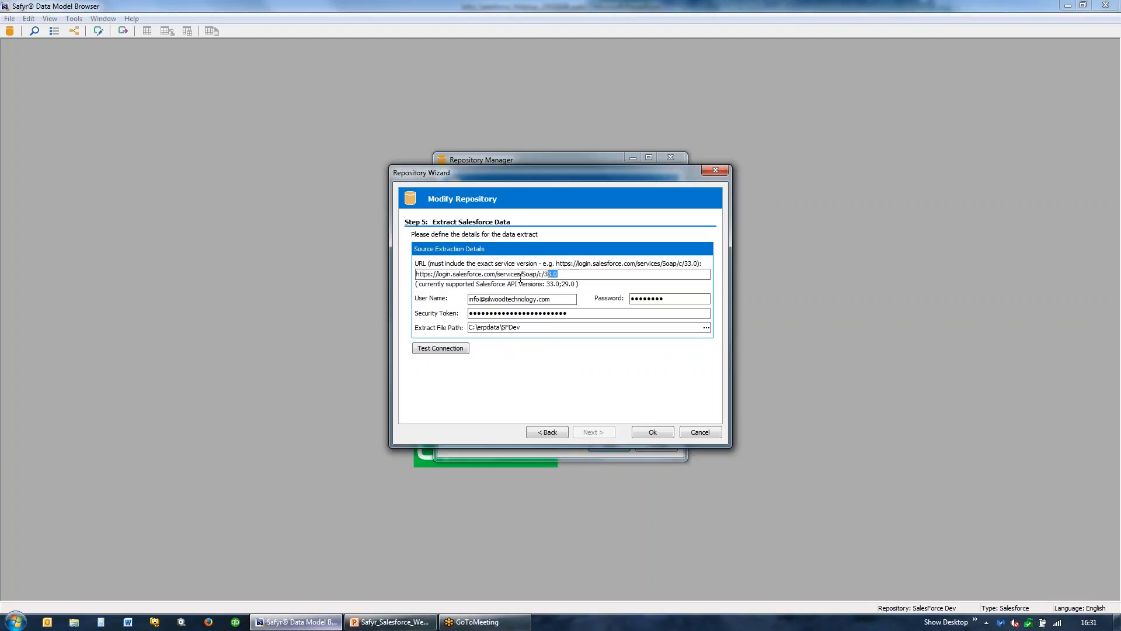
- Inspect the extraction URL and Salesforce login fields, then close the configuration and the repository manager without saving changes
drag(557, 274, 416, 274)
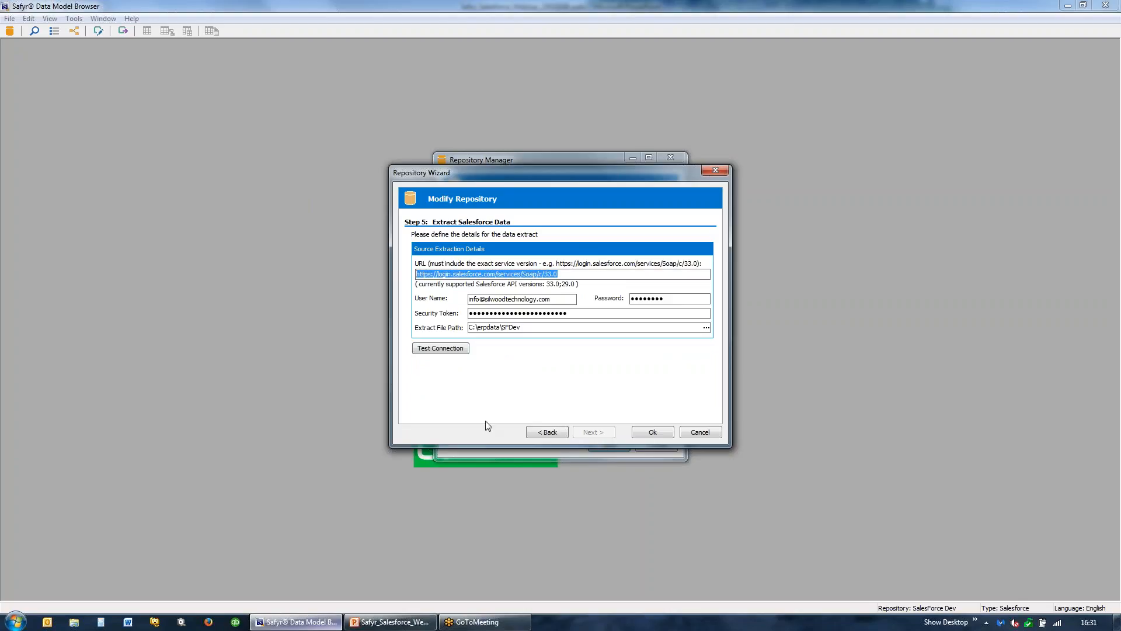
key(Tab)
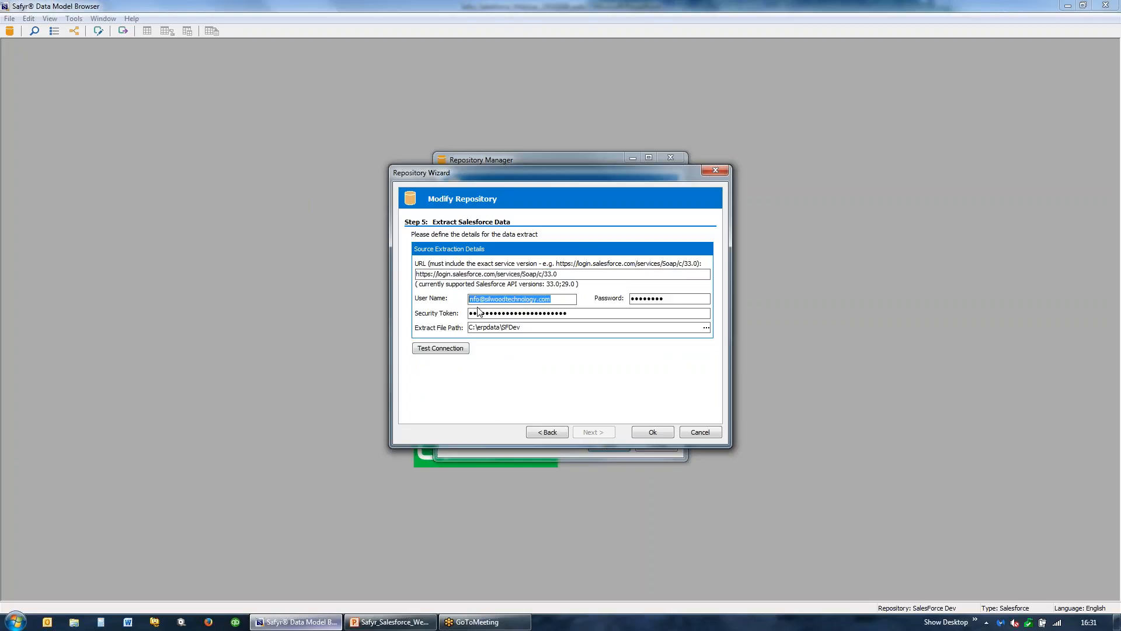
key(Tab)
click(660, 316)
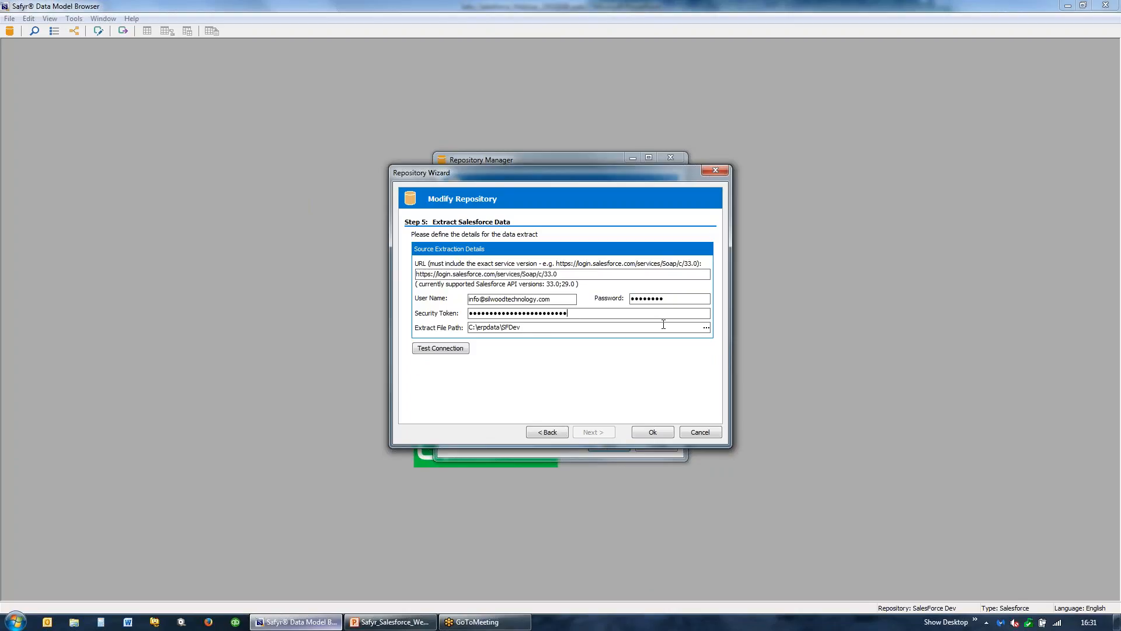
click(713, 436)
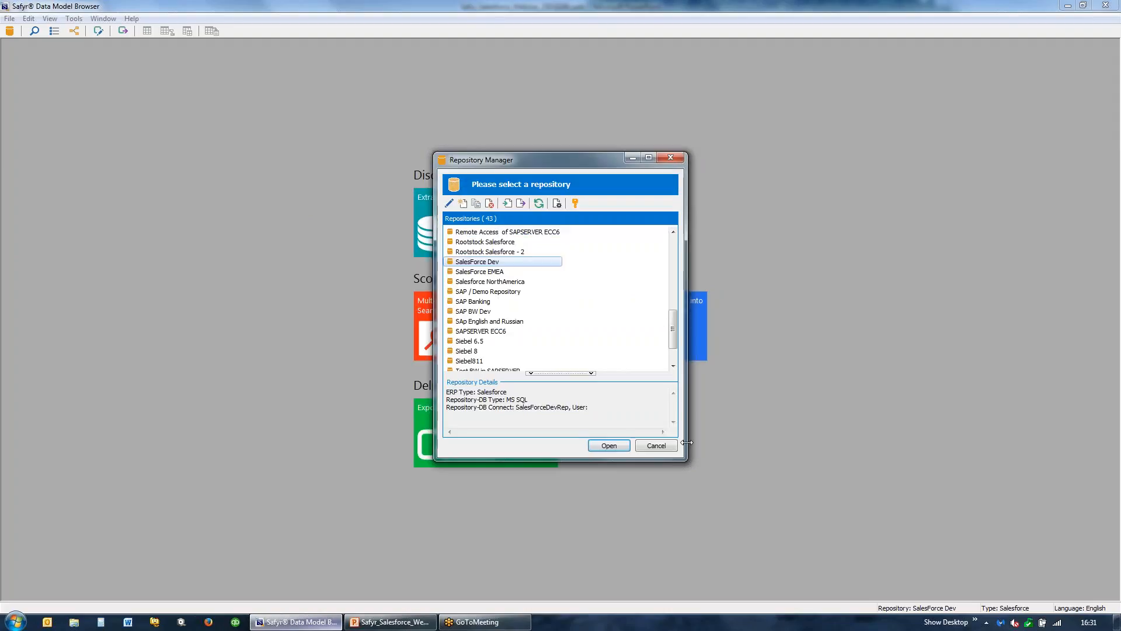
click(657, 445)
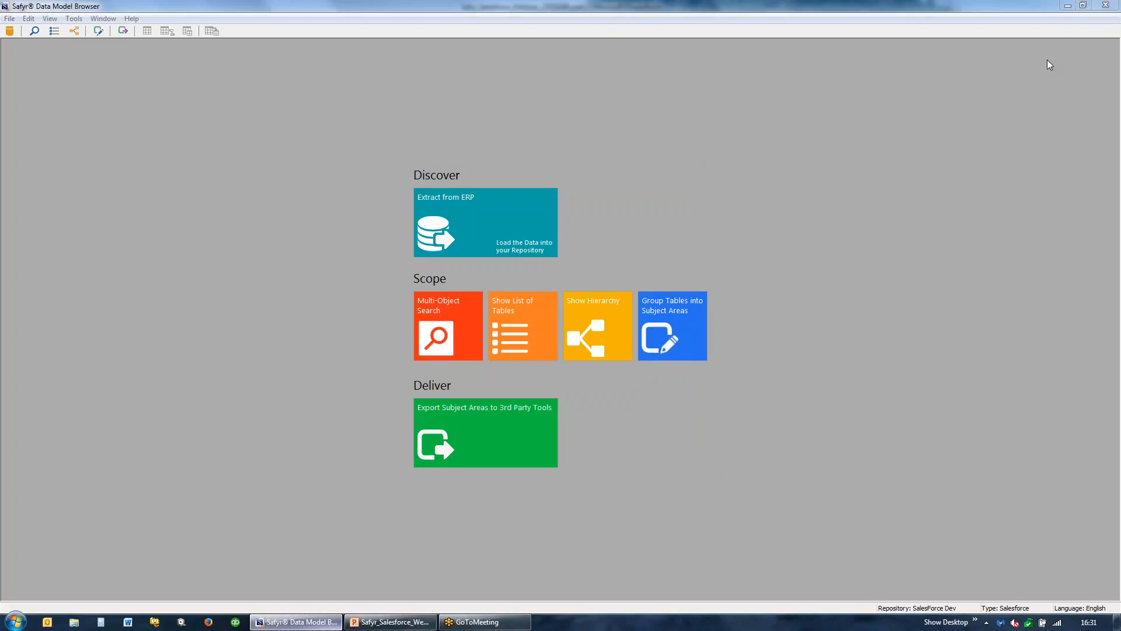
- List all tables in the repository with an unfiltered search and enlarge the overview window to show more rows
click(520, 330)
click(520, 329)
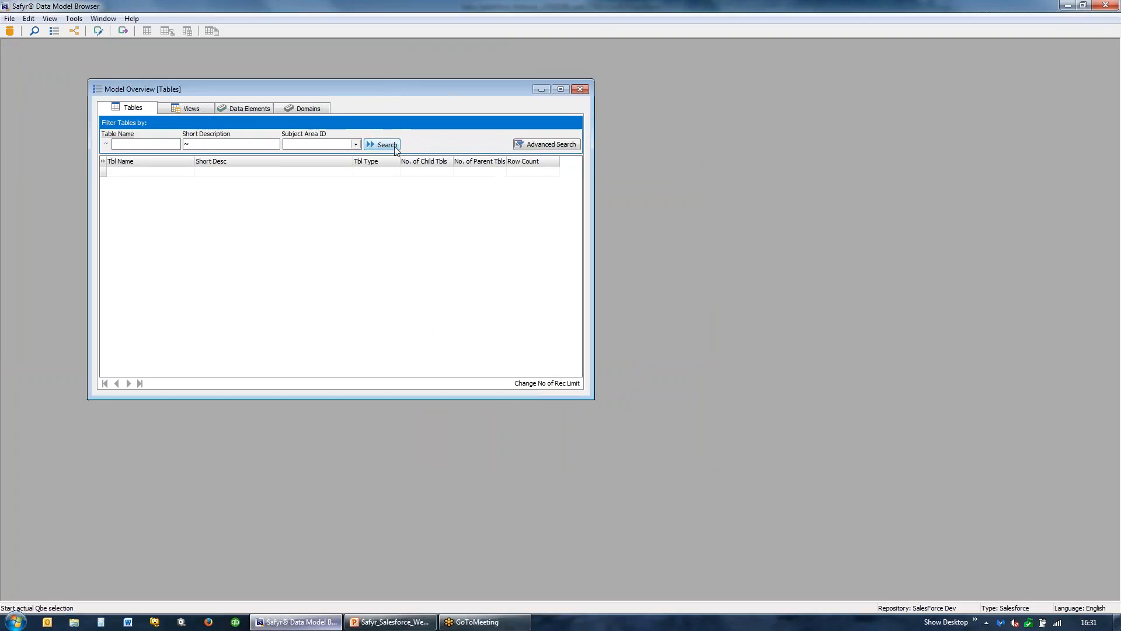
click(387, 145)
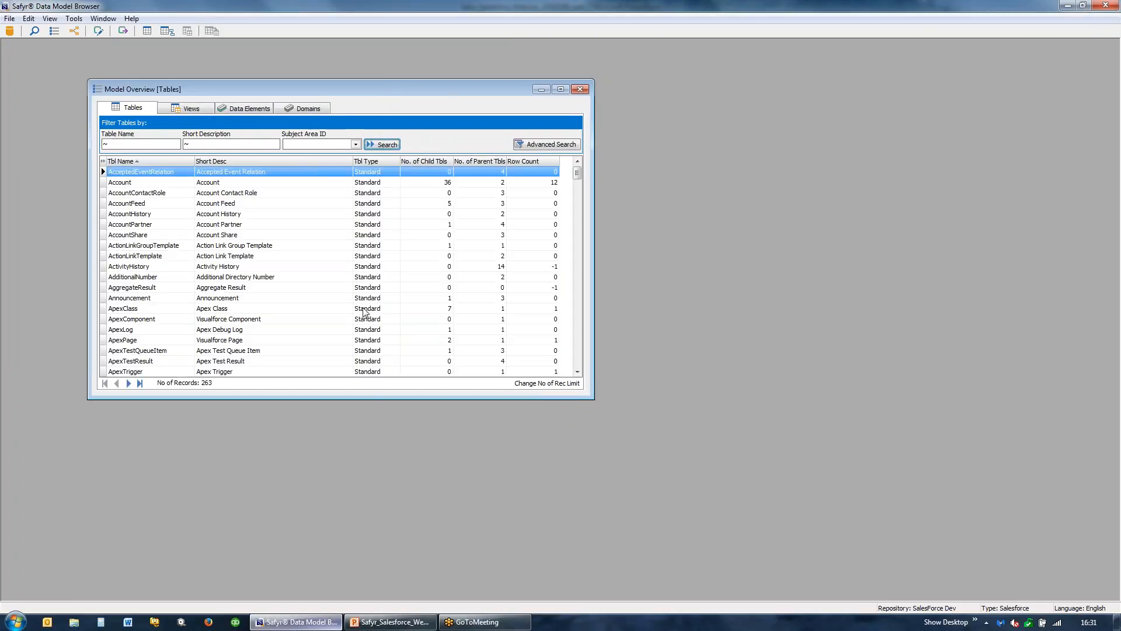
drag(361, 399, 391, 501)
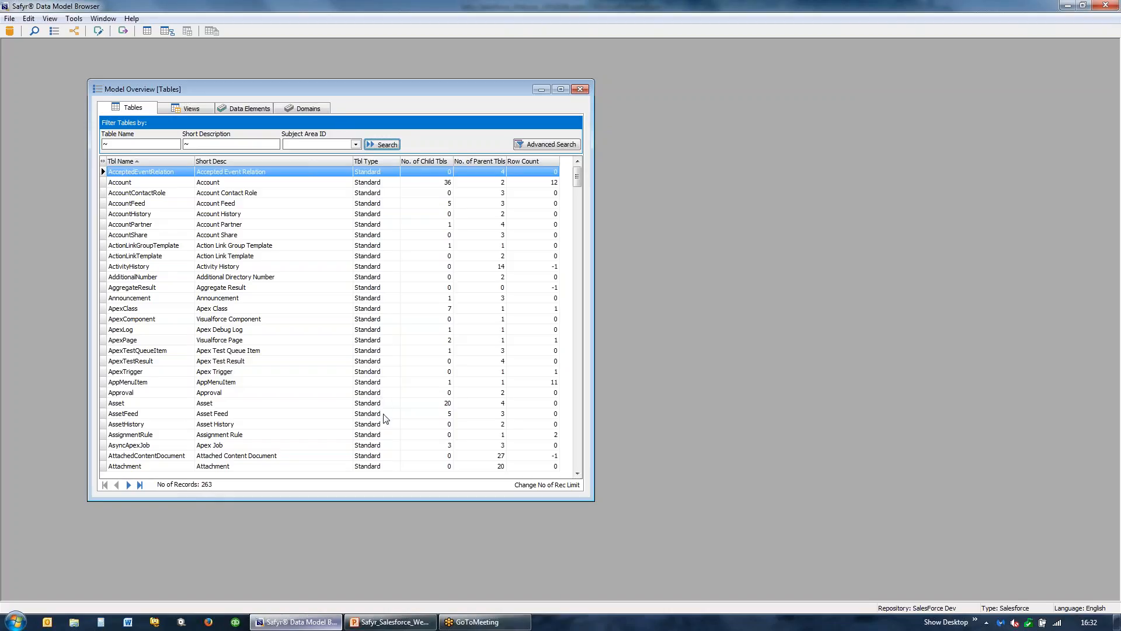
- Sort the tables by type with custom tables first to examine them, then return to sorting by table name
click(369, 162)
click(370, 162)
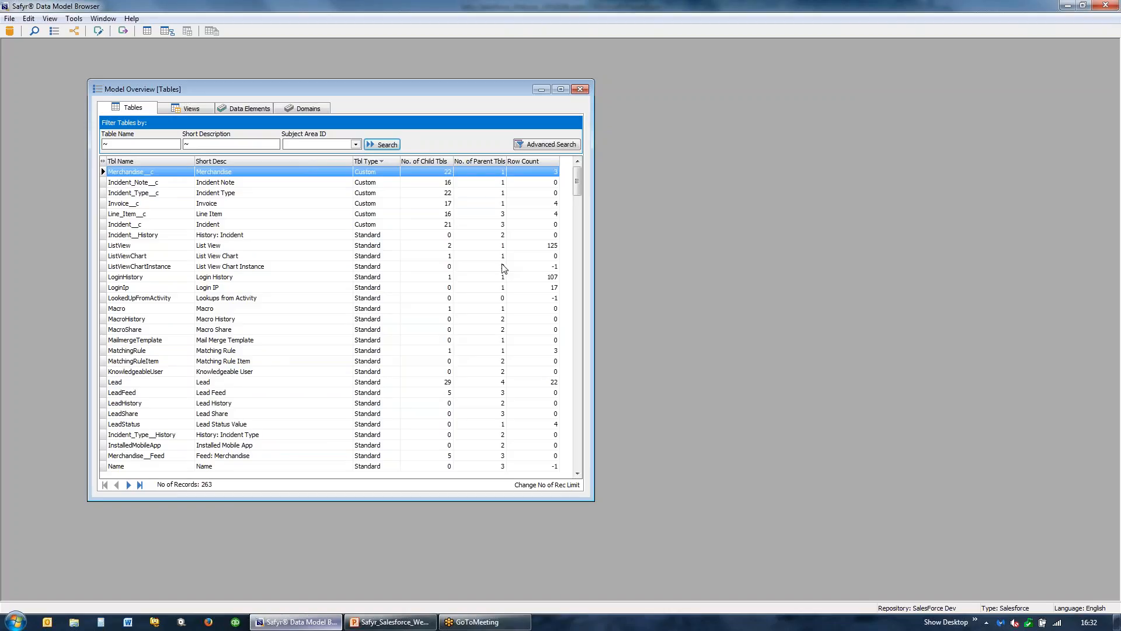
click(139, 161)
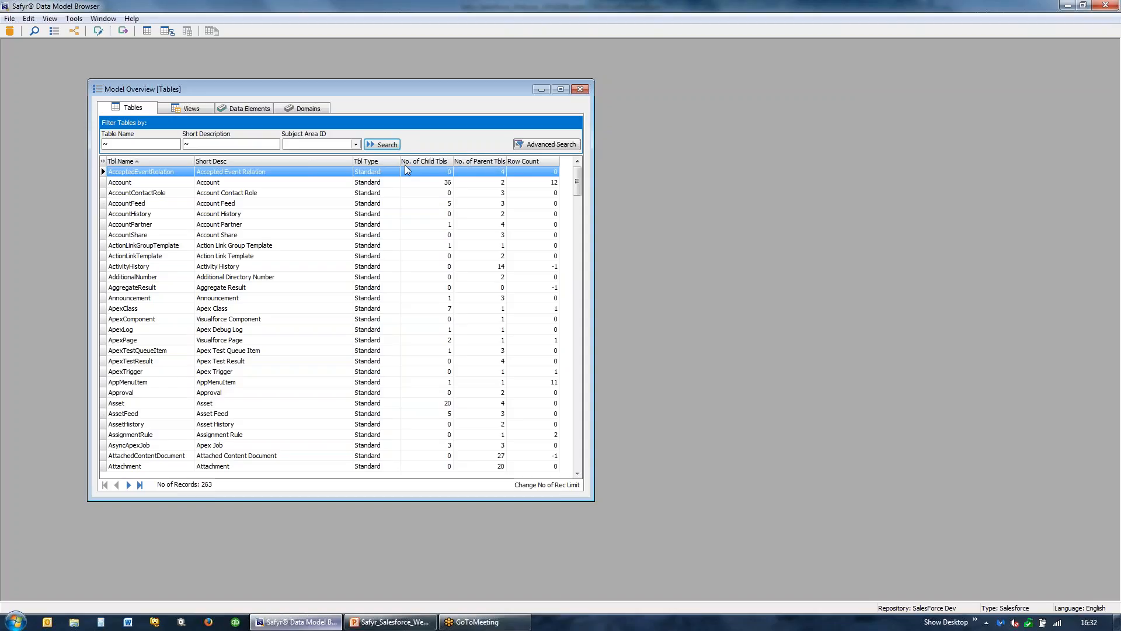
- Open the Account table's details, examine the ParentId field and its parent table reference, then close the details
click(122, 184)
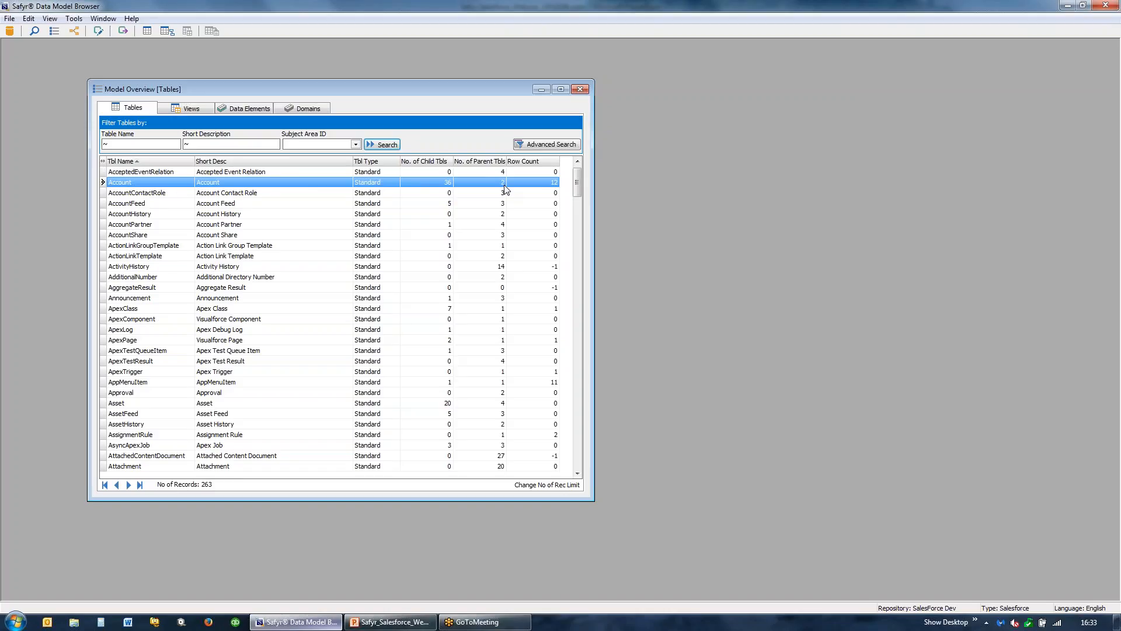
double_click(147, 188)
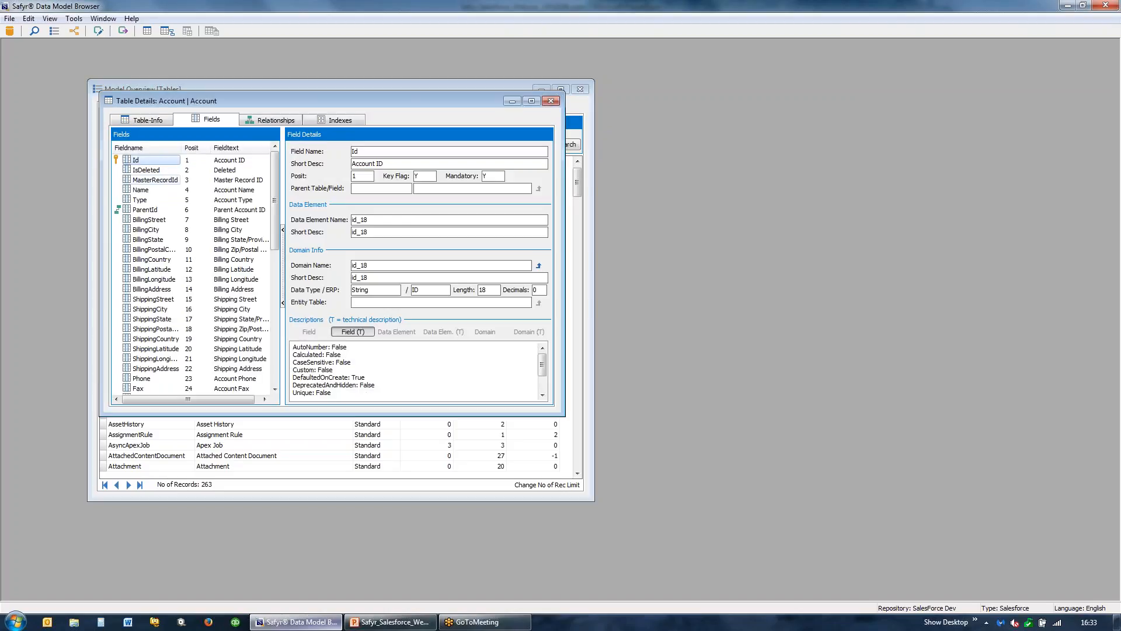
drag(178, 416, 193, 470)
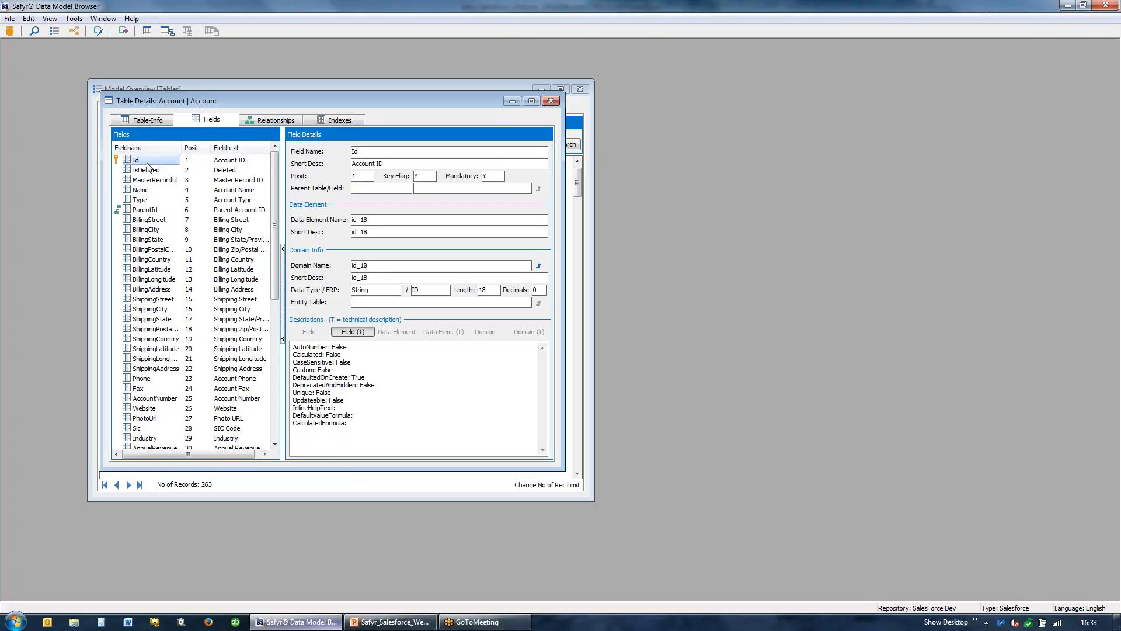
click(142, 213)
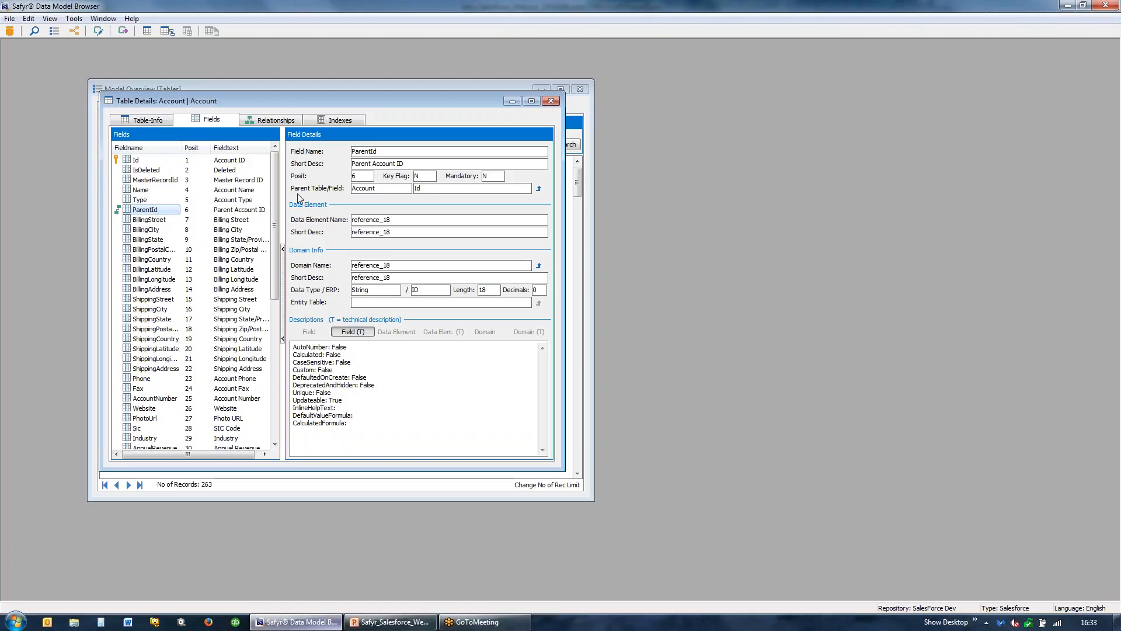
drag(374, 189, 329, 189)
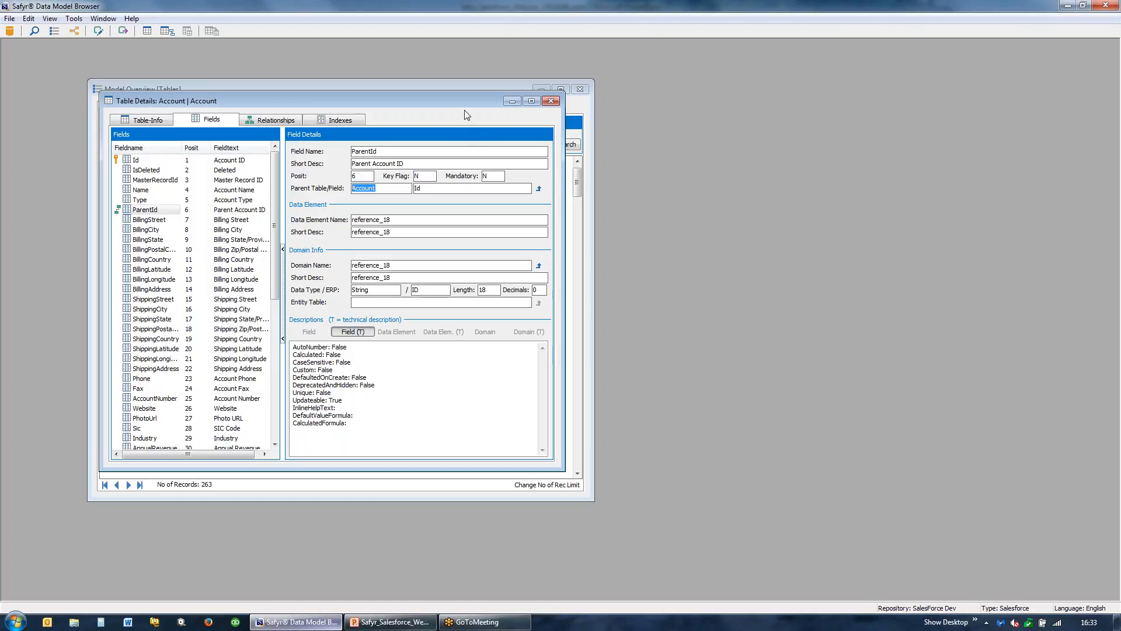
click(550, 102)
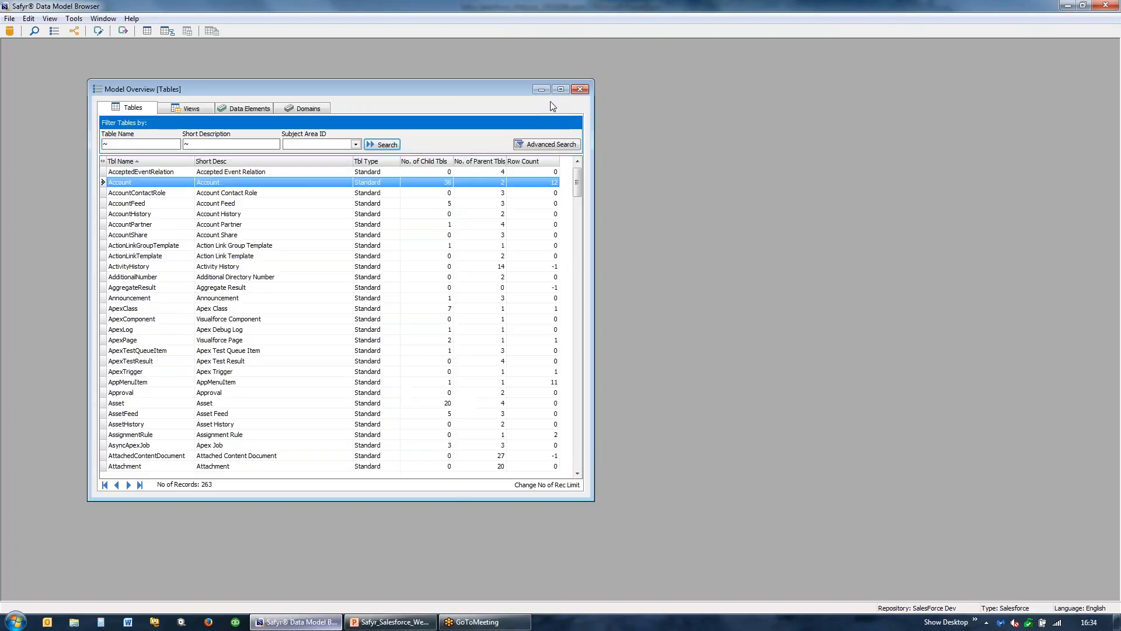
- Sort the table list by number of child tables in descending order
click(437, 164)
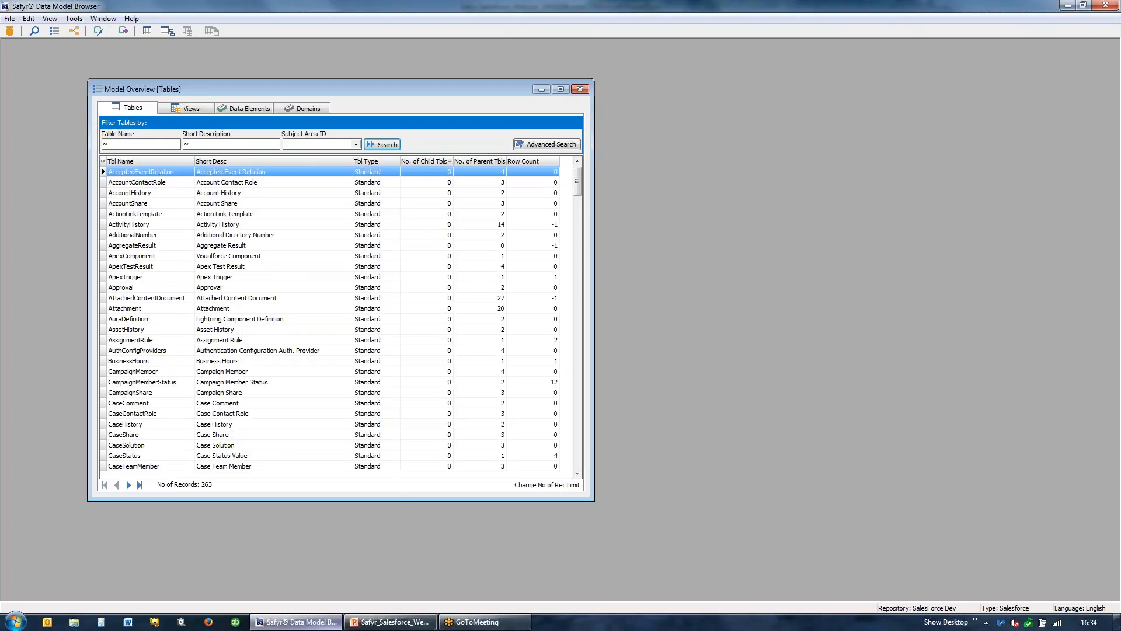
click(438, 163)
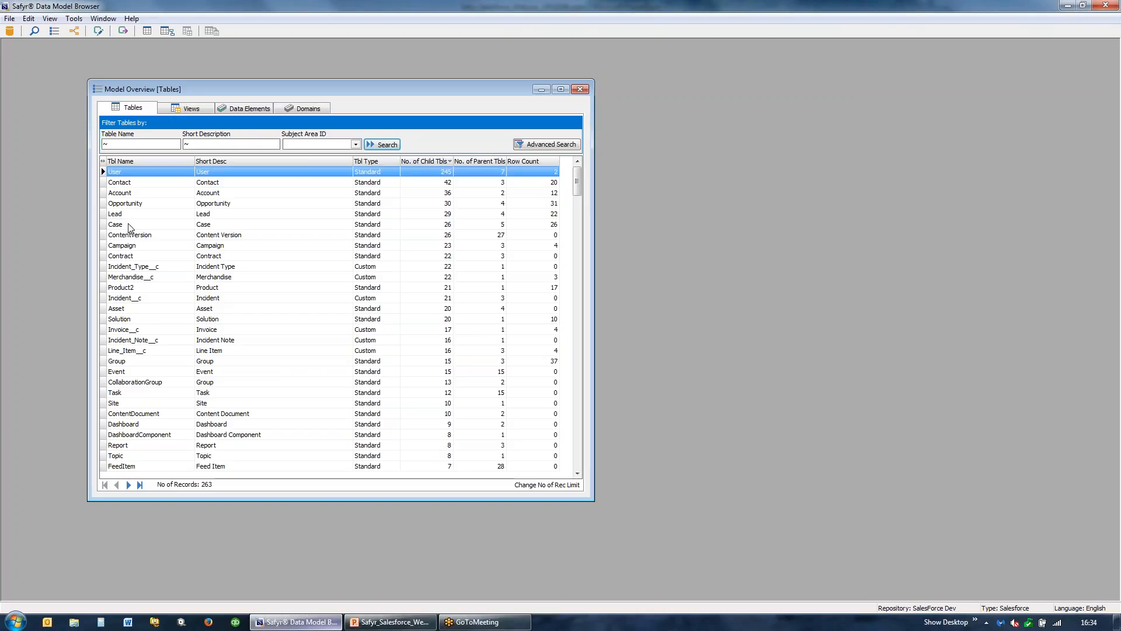
- Create a new subject area named "webinar demo" in the subject area editor
click(99, 31)
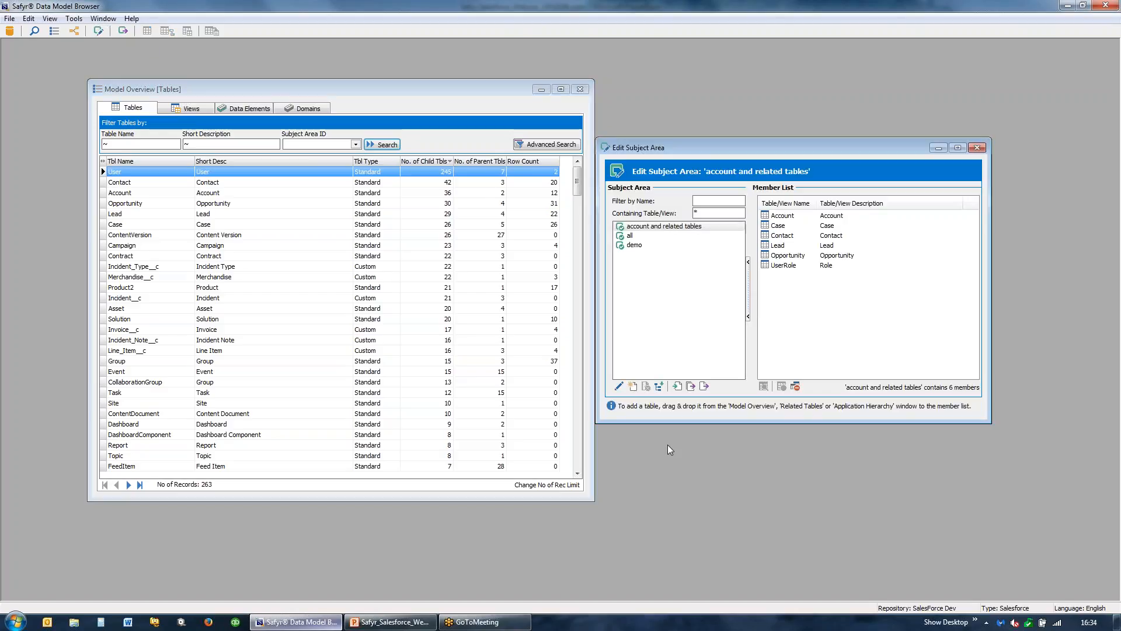
click(633, 386)
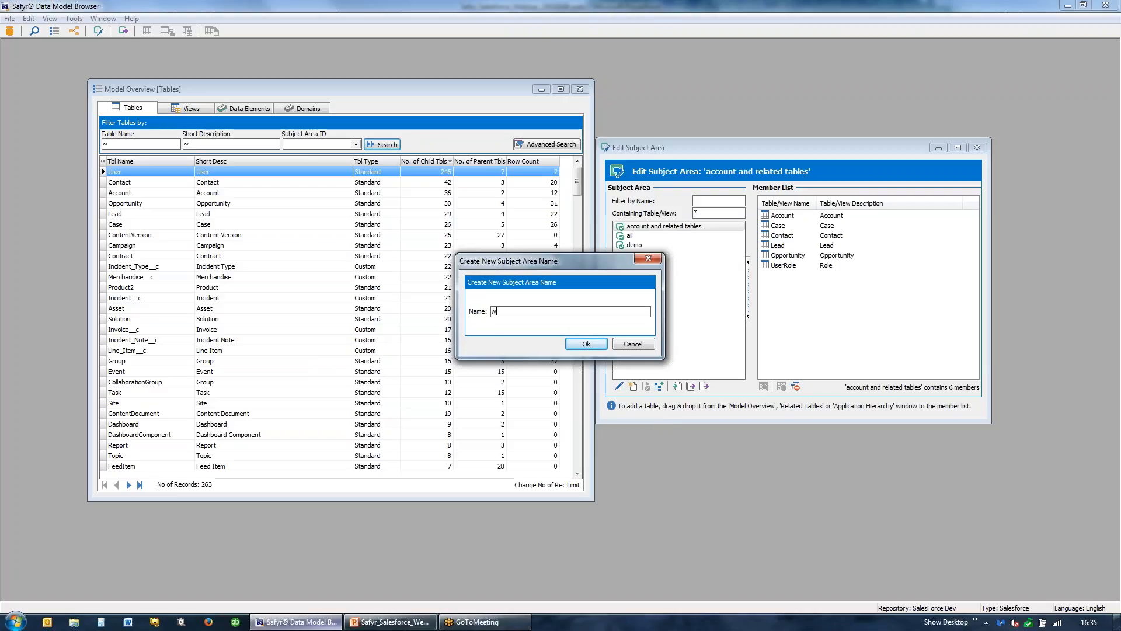
text(webinar demo)
click(587, 344)
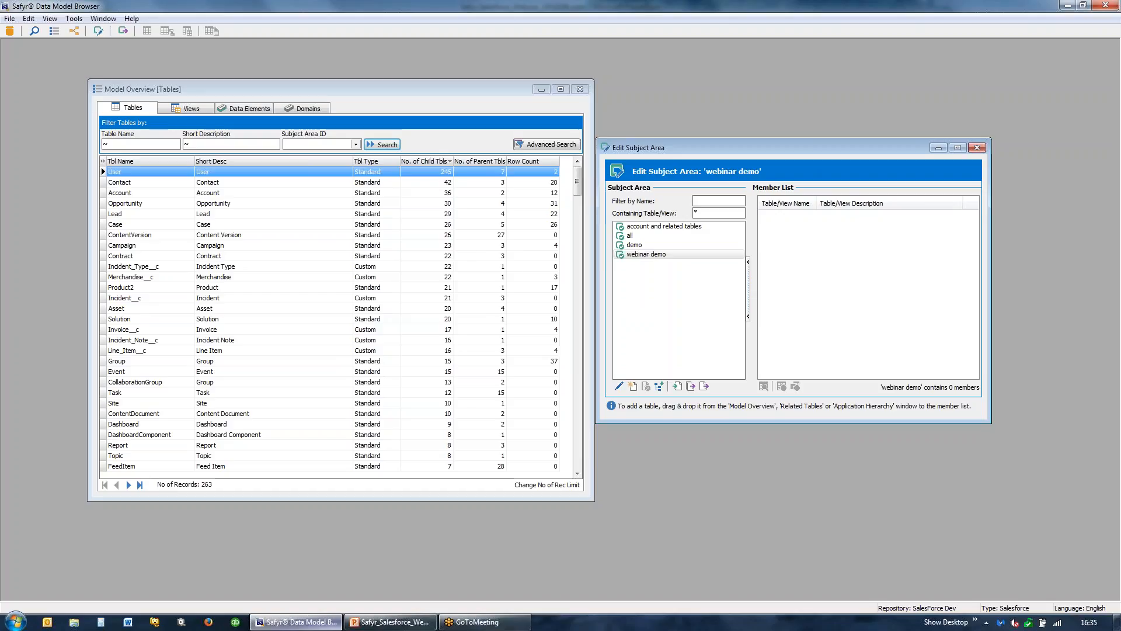
- Add the Contact, Account, Opportunity, Lead and Case tables to the webinar demo subject area and close both windows
click(222, 185)
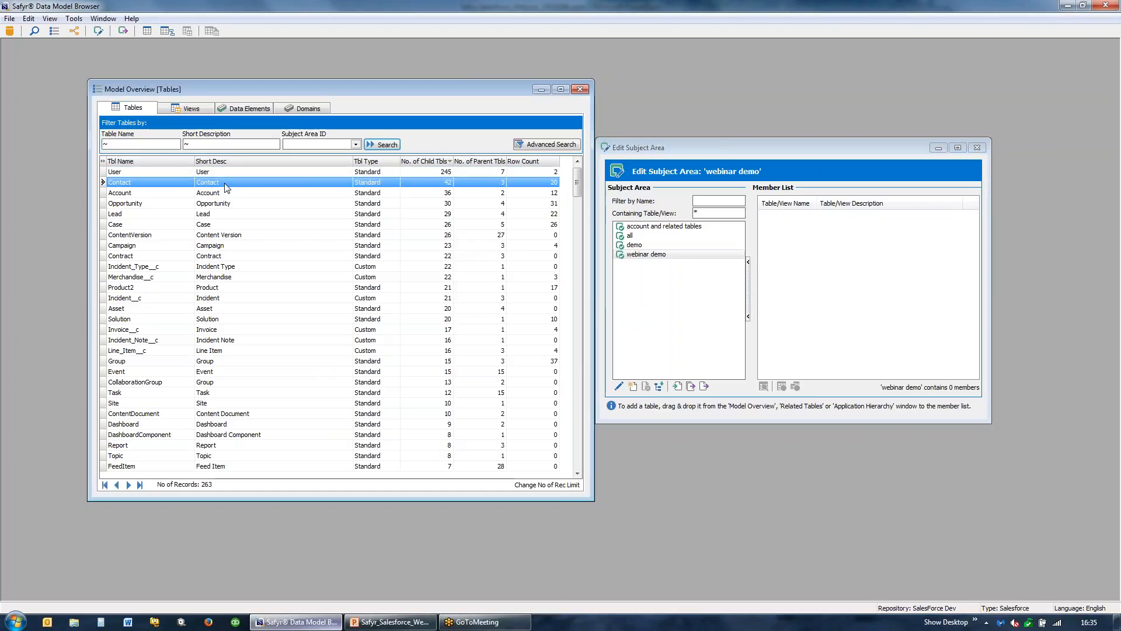
shift+click(205, 226)
right_click(206, 224)
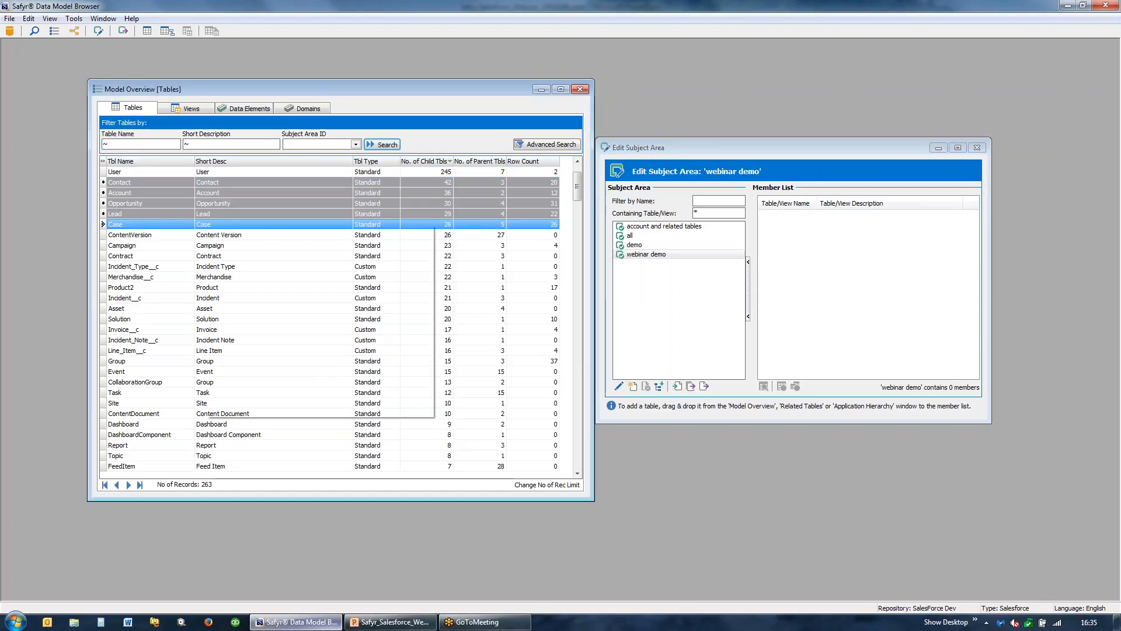
click(259, 275)
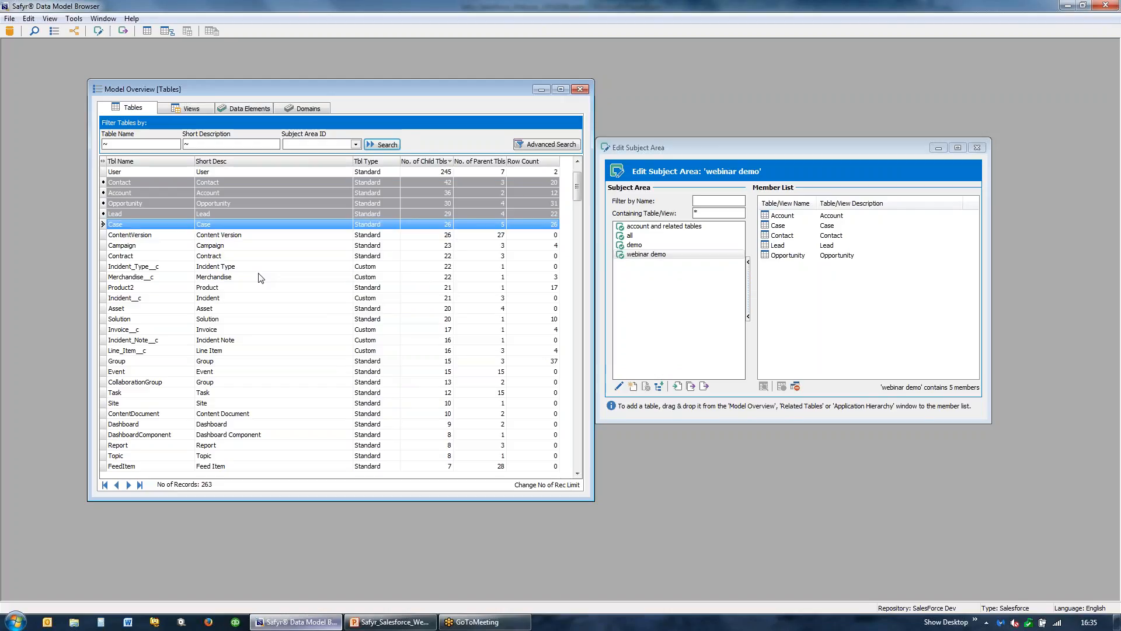
click(977, 147)
click(580, 89)
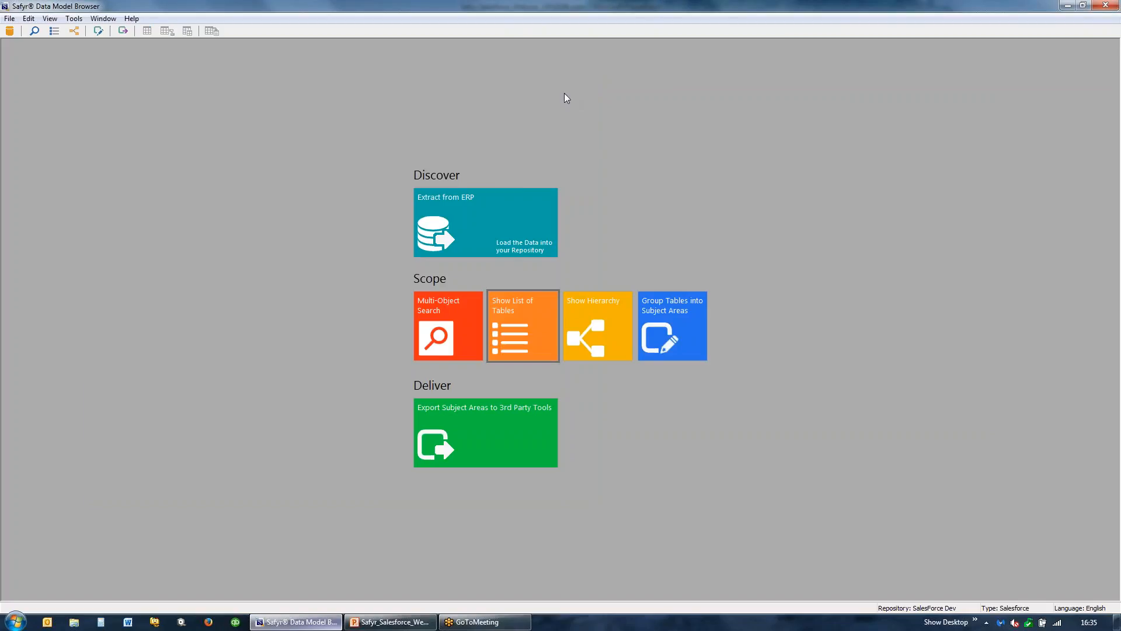
- Start a data model export with webinar demo as its only subject area, removing demo from the export list
click(487, 443)
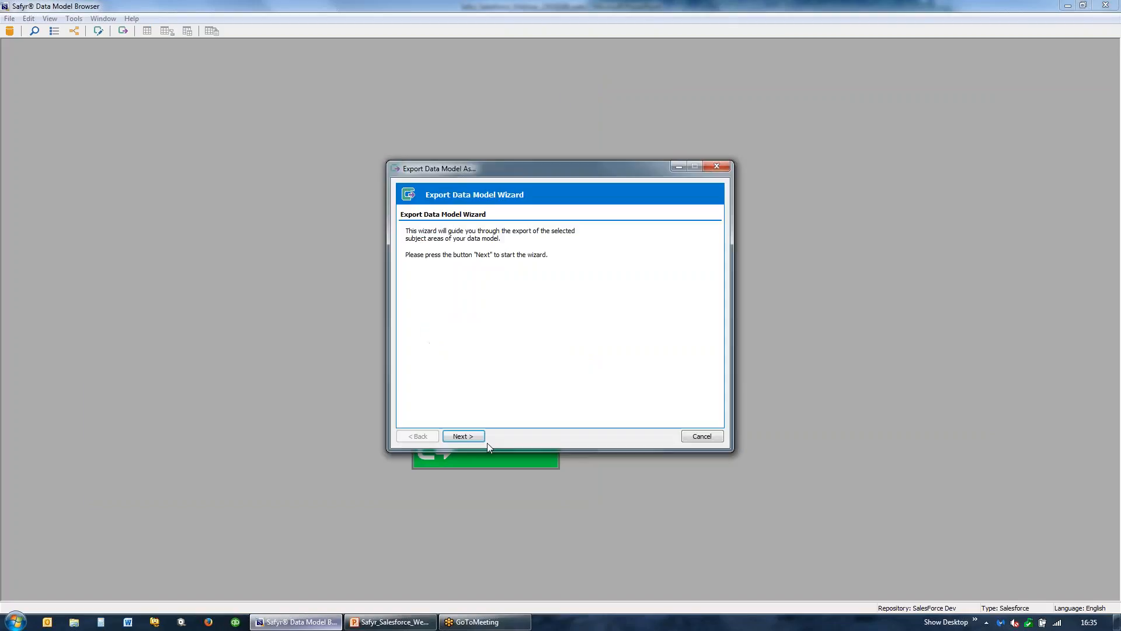
click(461, 437)
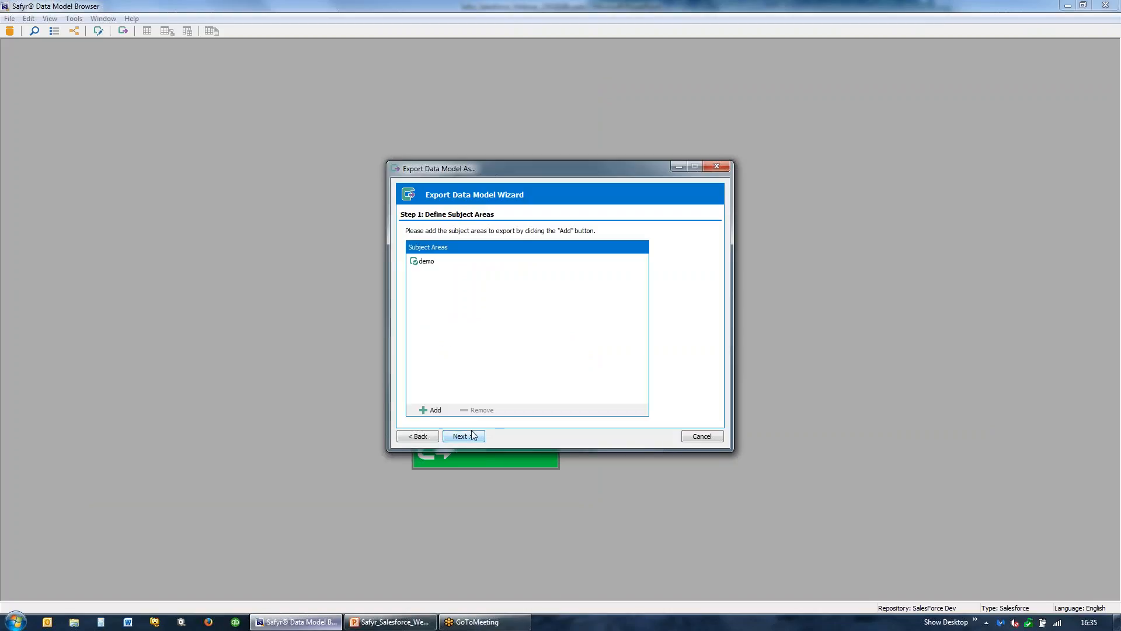
click(431, 410)
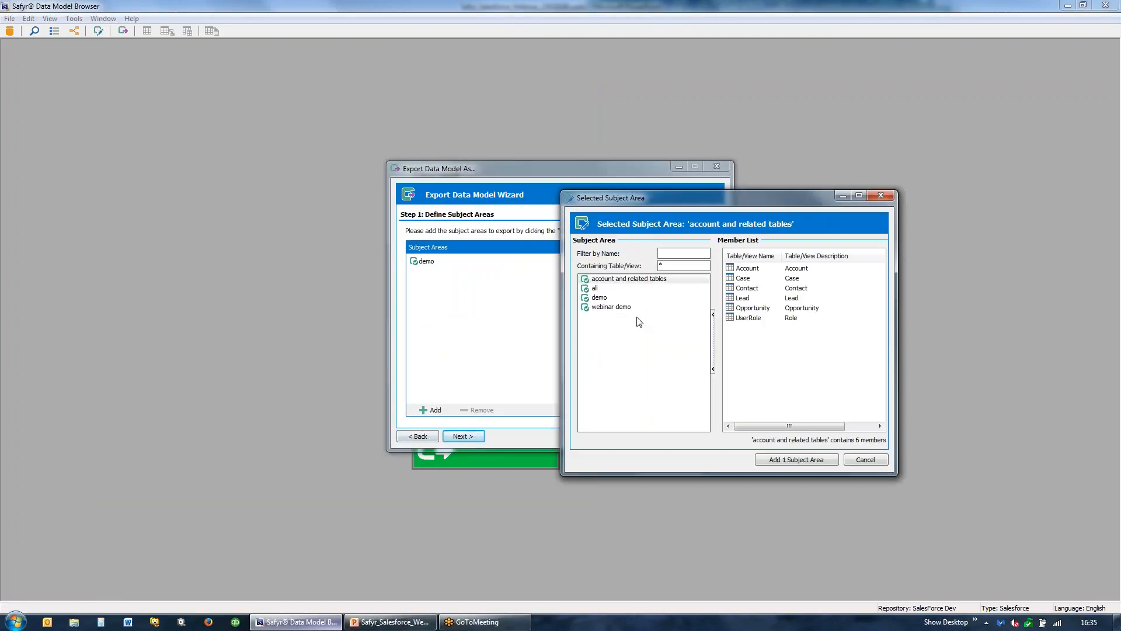
click(606, 311)
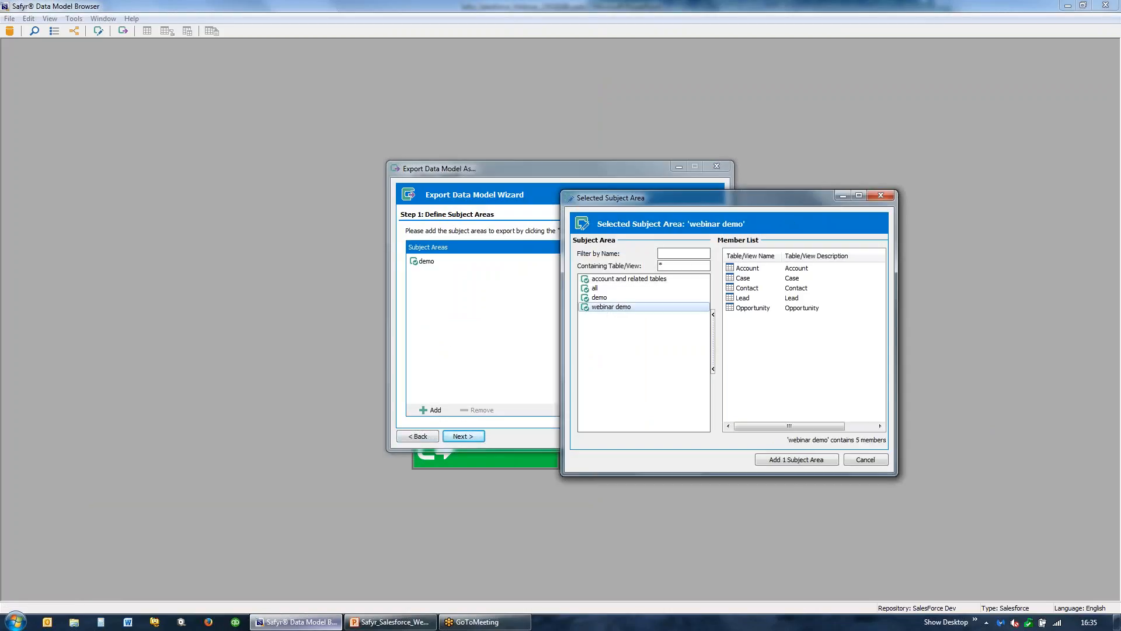
click(797, 459)
click(429, 261)
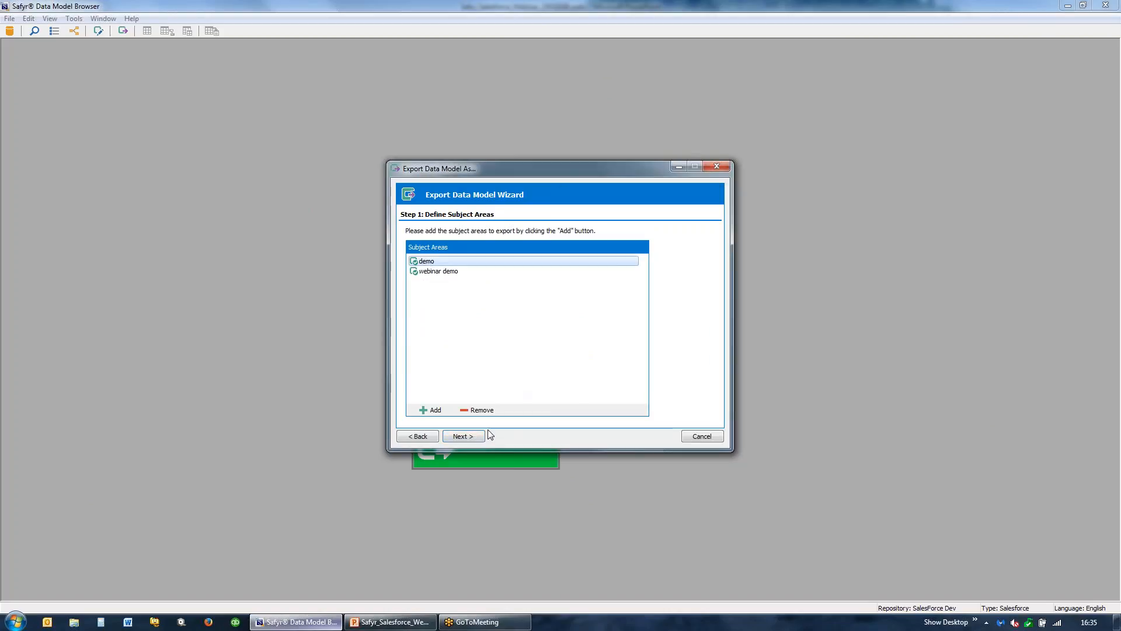
click(487, 411)
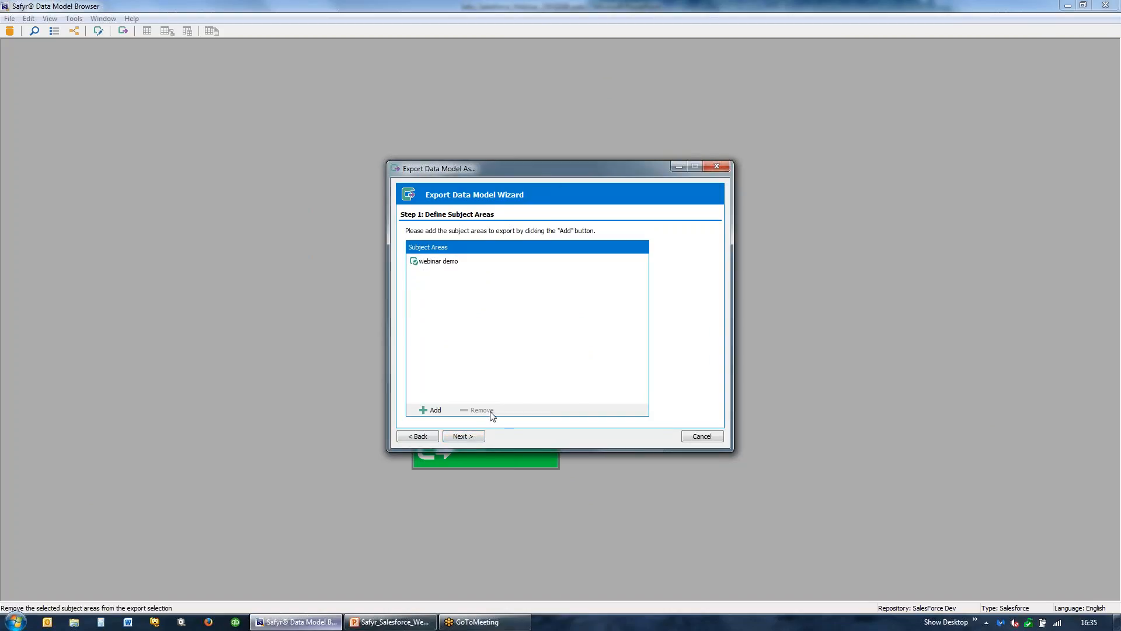
- Export the webinar demo subject area to the Safyr ER Diagrammer with the default building options
click(462, 437)
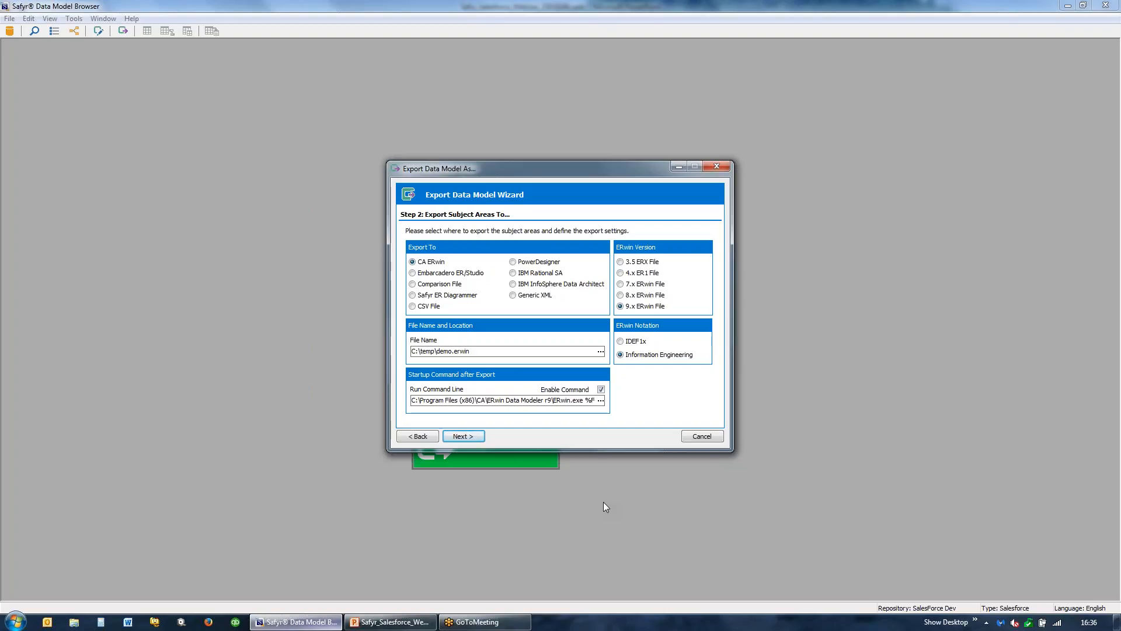
click(414, 296)
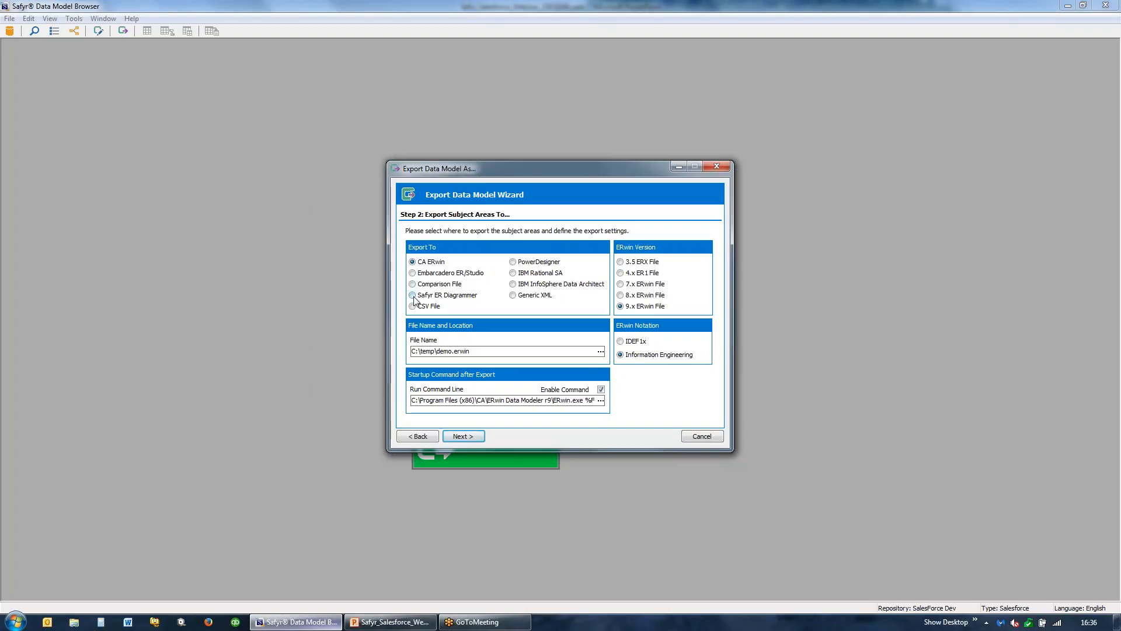
click(469, 438)
click(473, 438)
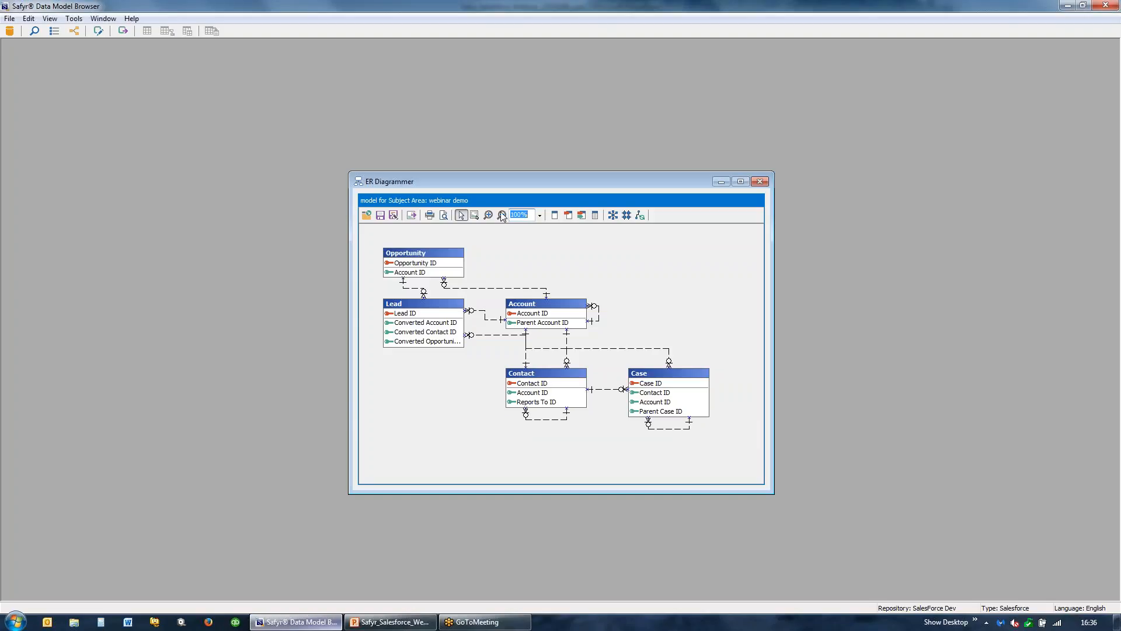
- Move and heighten the ER Diagrammer window, and spread the Contact, Account and Lead entities farther apart in the diagram
drag(506, 174, 337, 96)
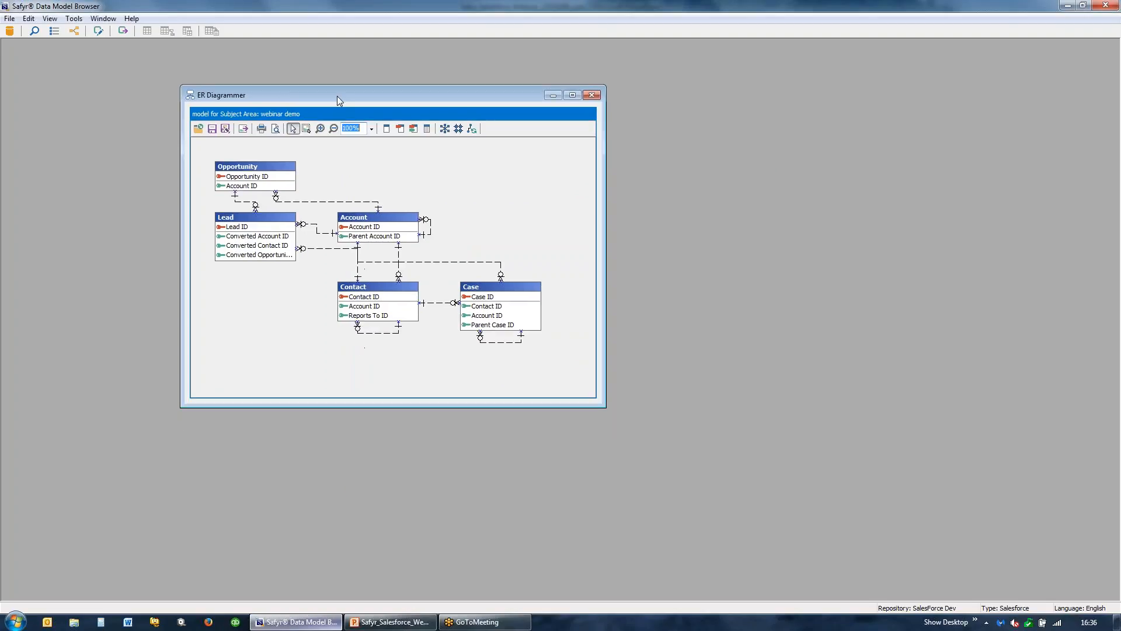
drag(363, 407, 363, 495)
drag(379, 297, 371, 333)
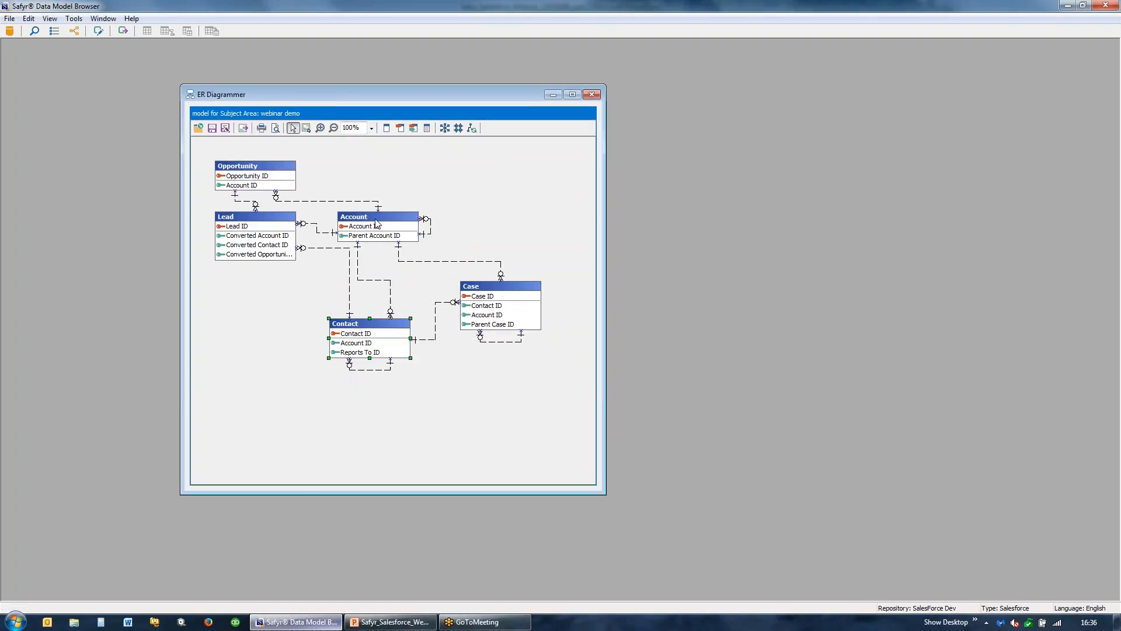
drag(378, 219, 438, 184)
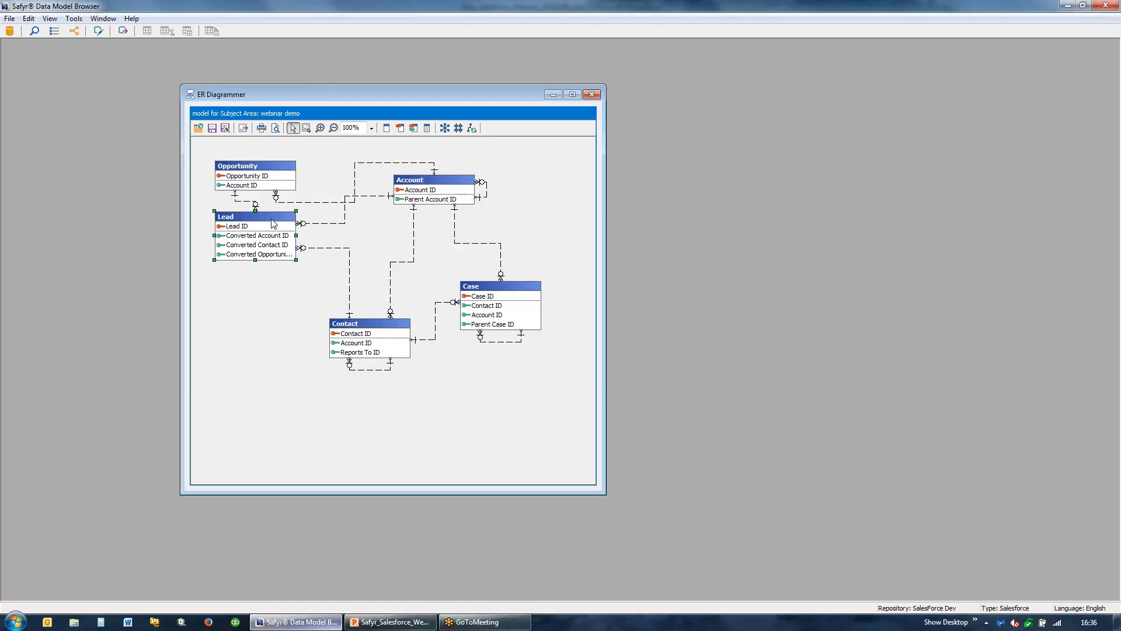
drag(274, 221, 266, 250)
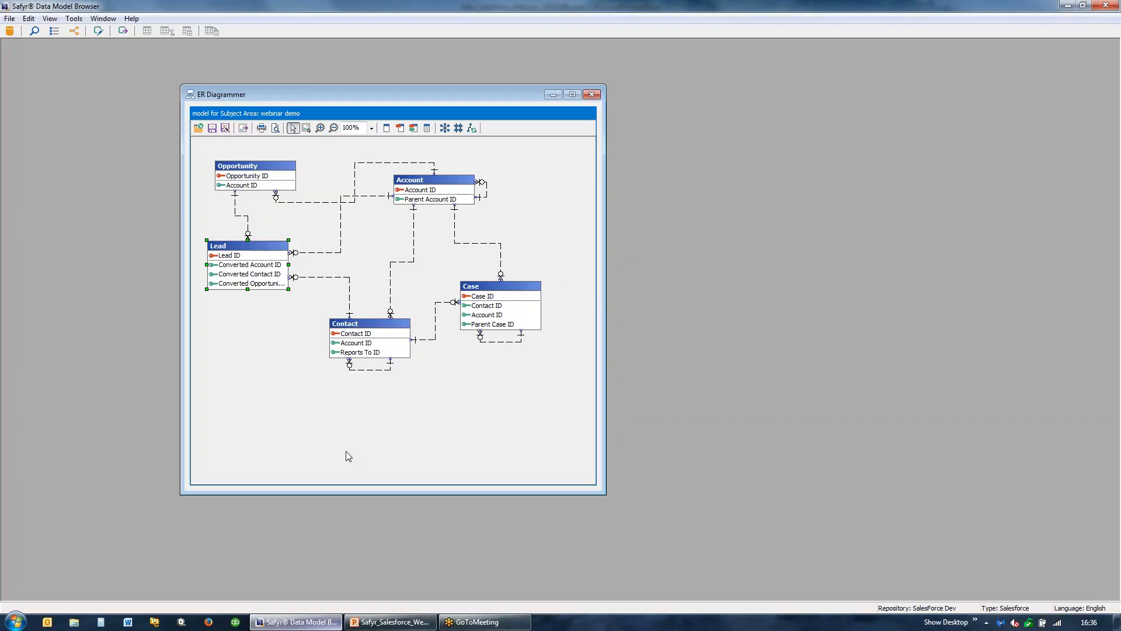
- Display all attributes in the entities, and enlarge the window and move Case and Account apart so they no longer overlap
click(428, 129)
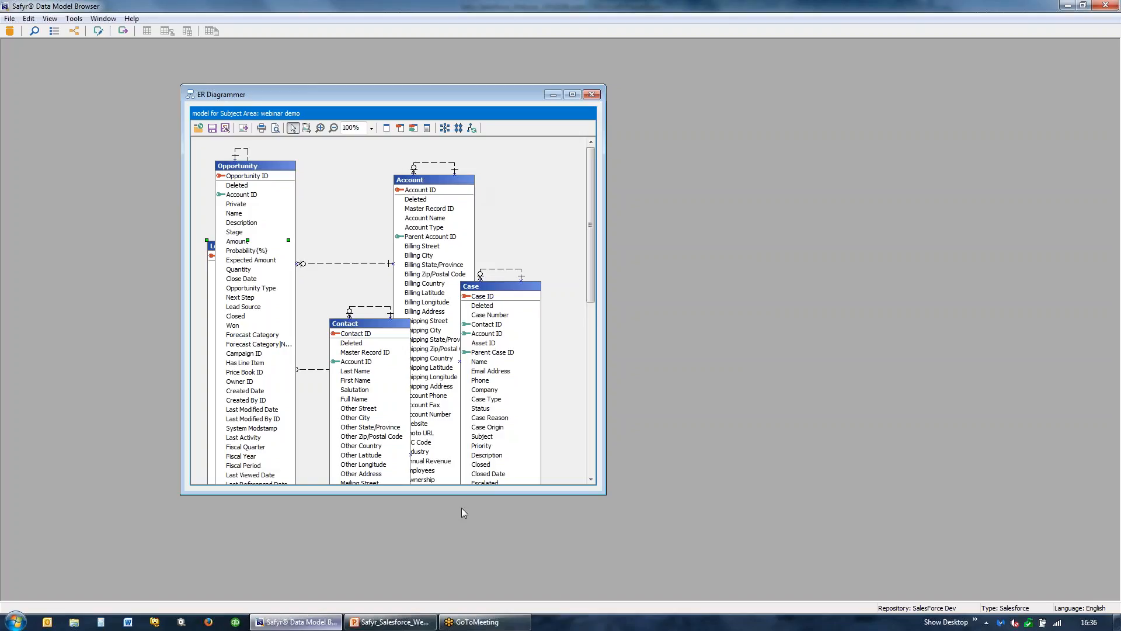
drag(458, 495, 458, 574)
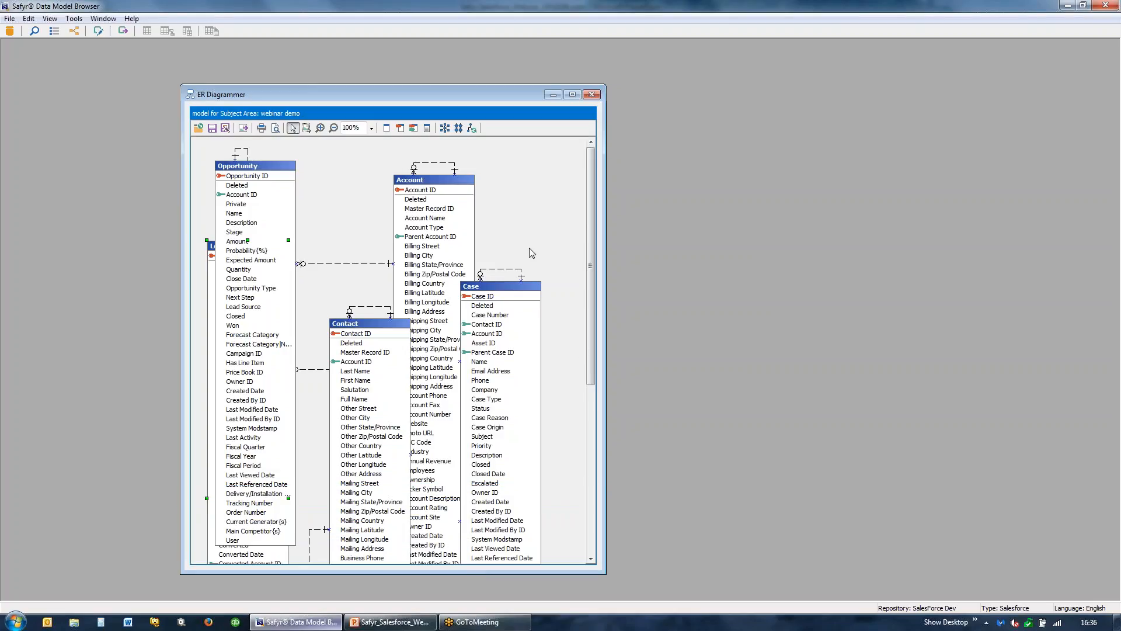
drag(511, 287, 564, 184)
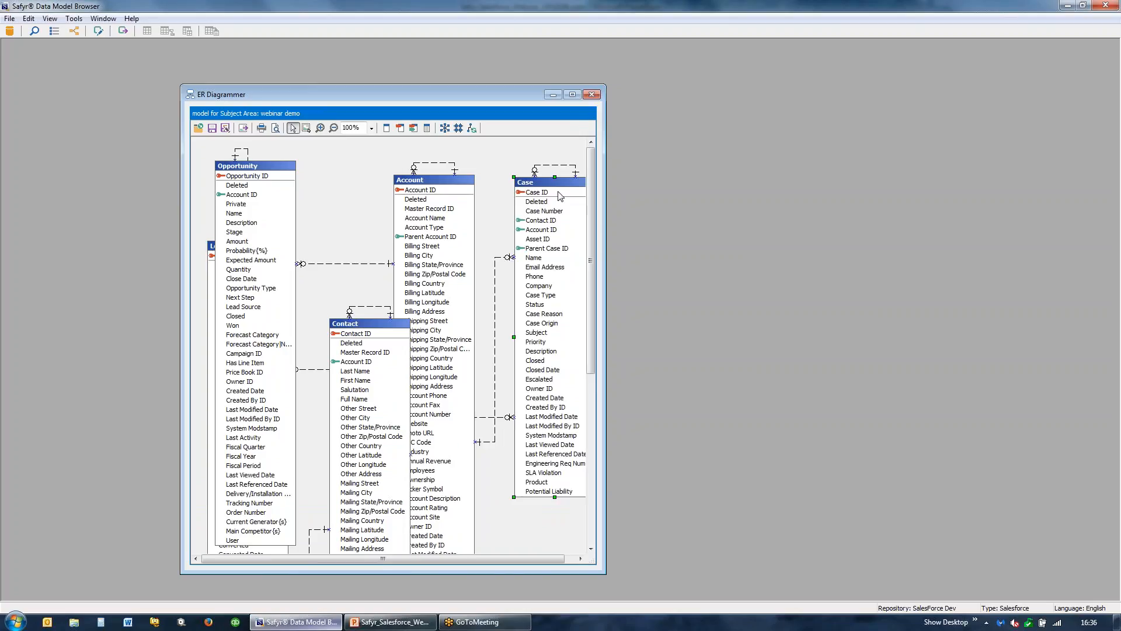
drag(454, 177, 483, 169)
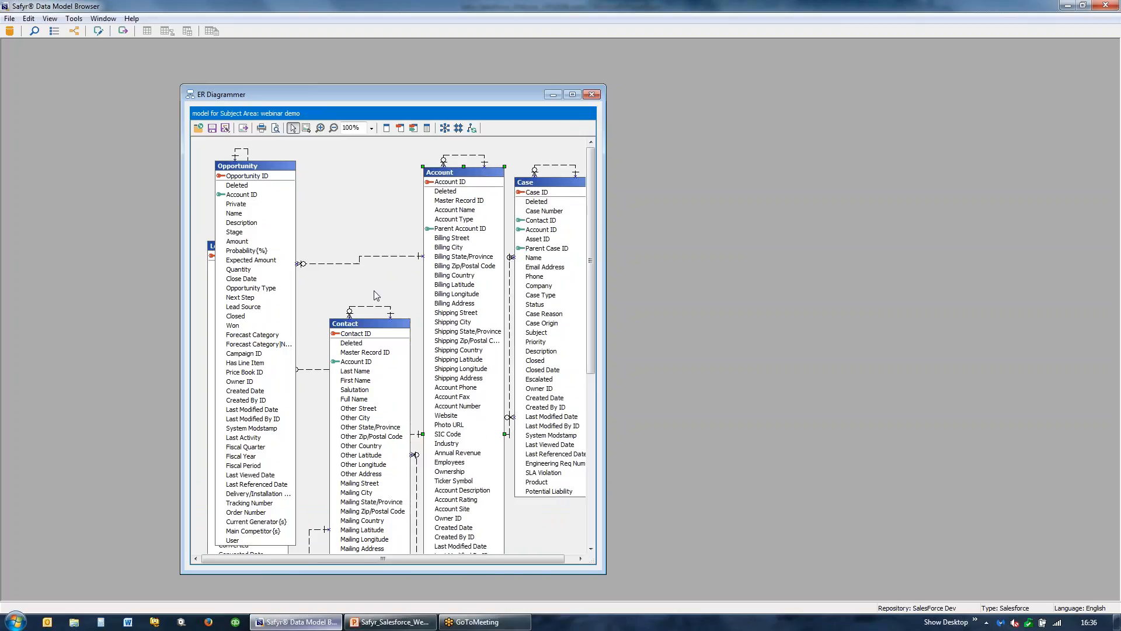
- Set the model display level to primary and foreign keys, move Account closer to Opportunity and close the ER Diagrammer
click(415, 129)
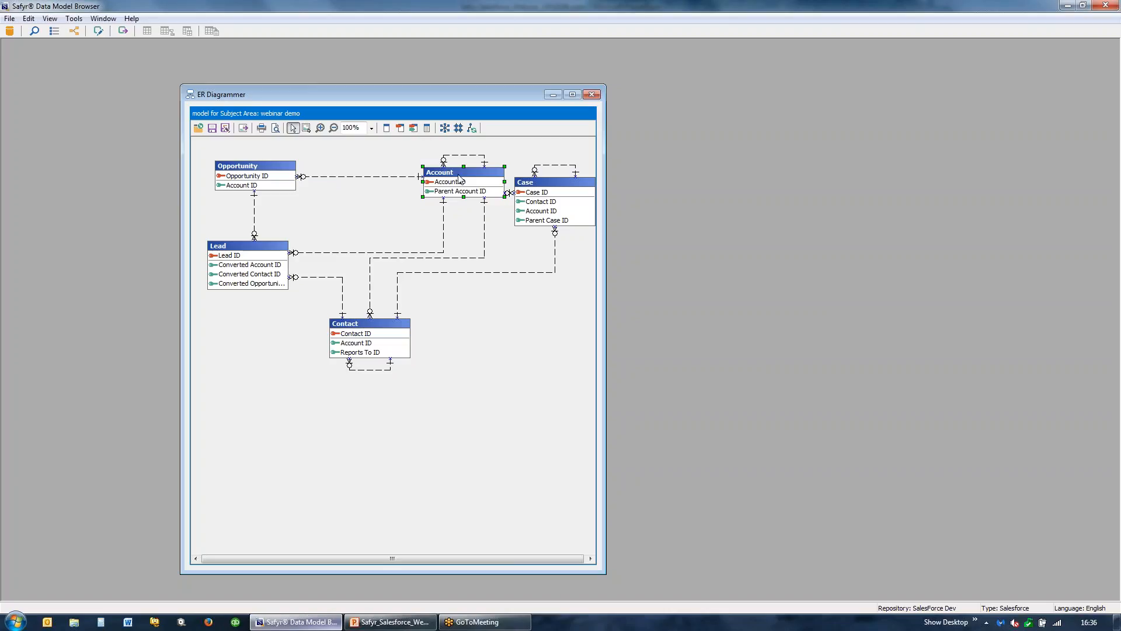
drag(458, 174, 400, 179)
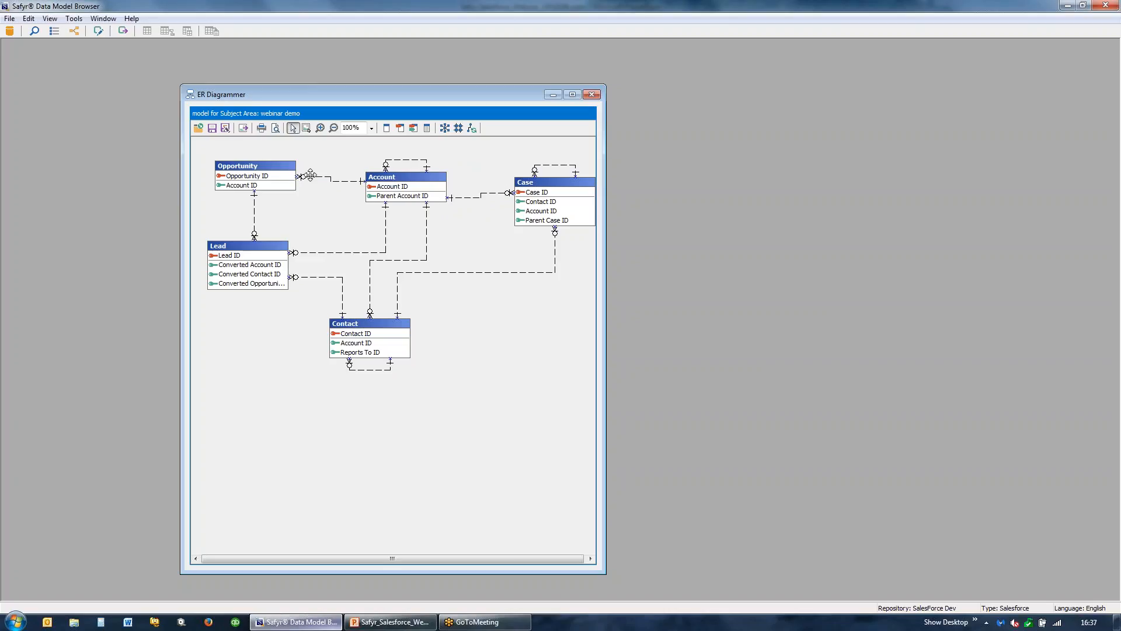
click(594, 95)
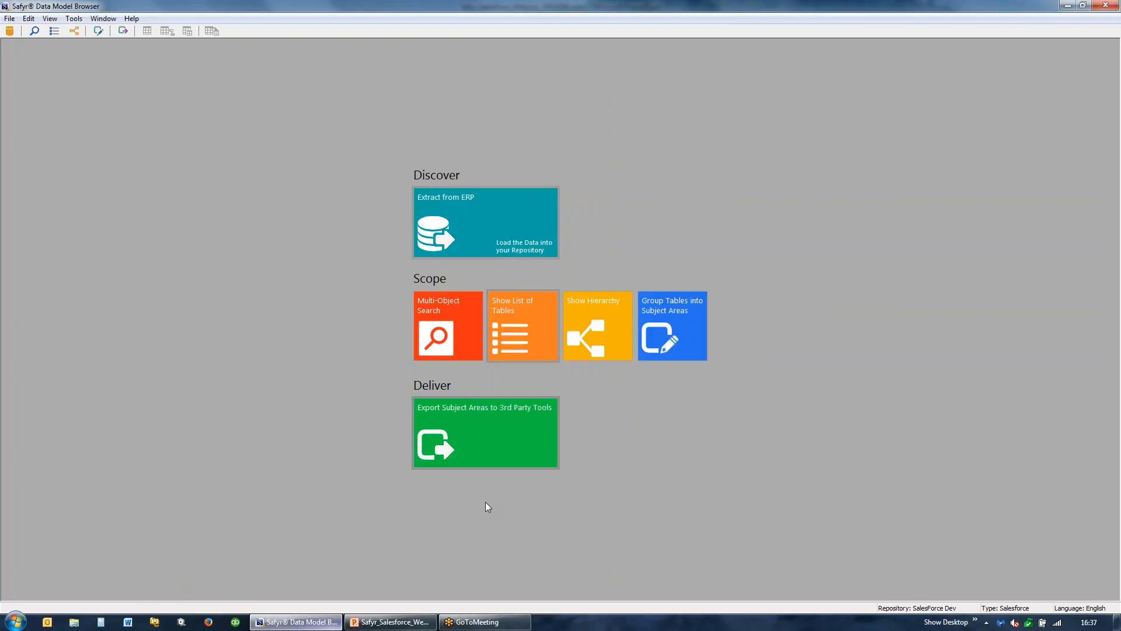
- Export the webinar demo subject area as a CA ERwin 9.x file named C:\temp\webinardemo.erwin with the default building options
click(514, 442)
click(464, 438)
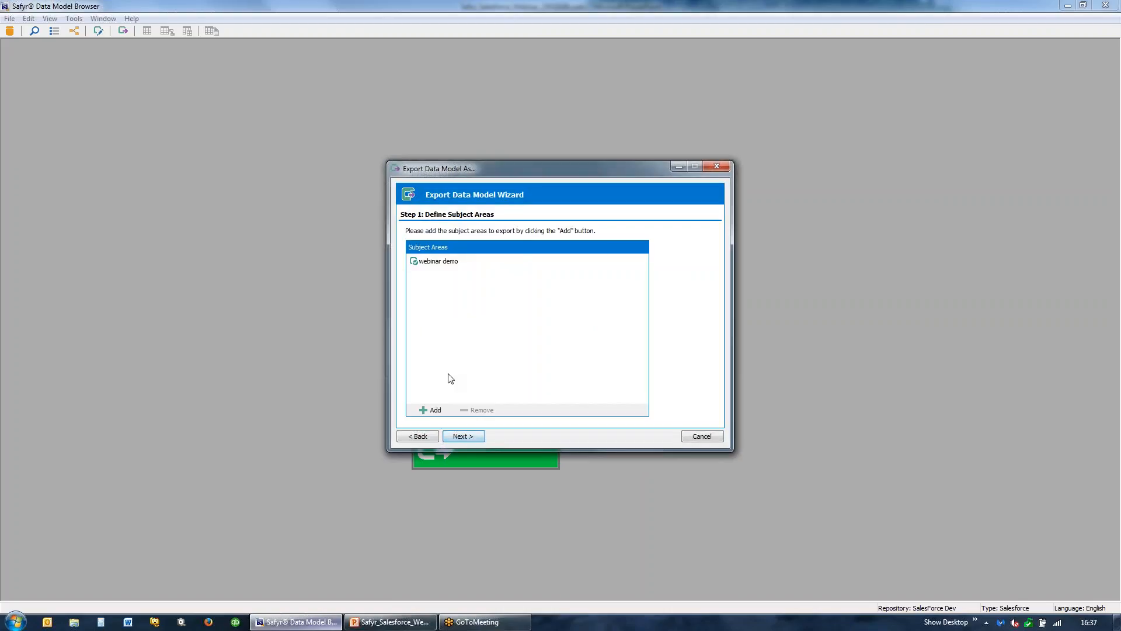
click(464, 437)
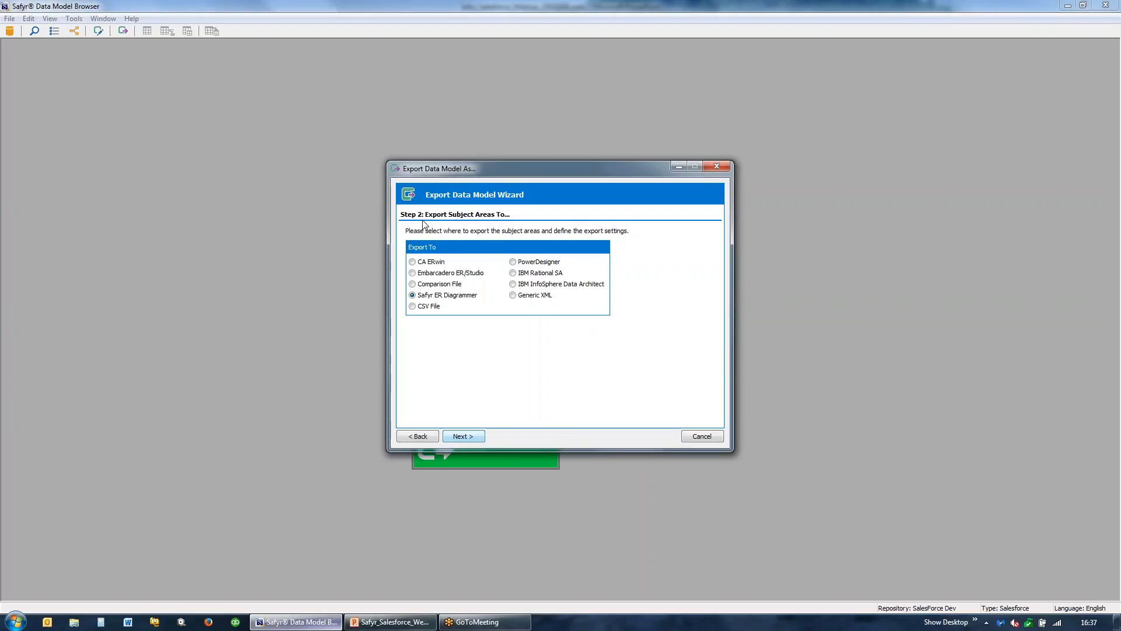
click(413, 262)
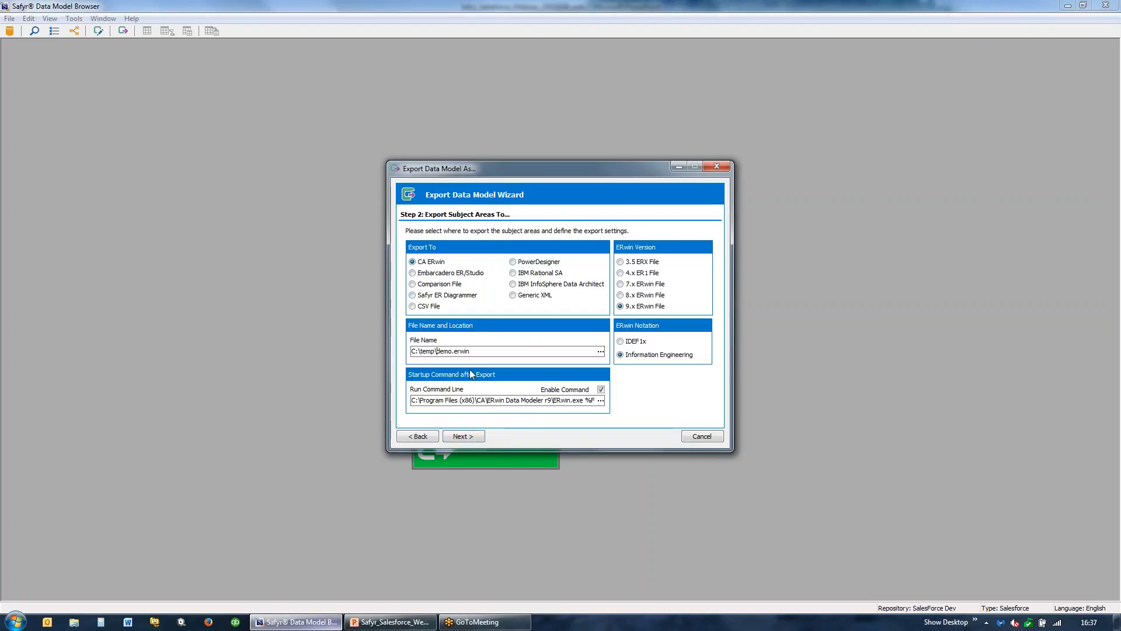
text(webinar)
click(476, 437)
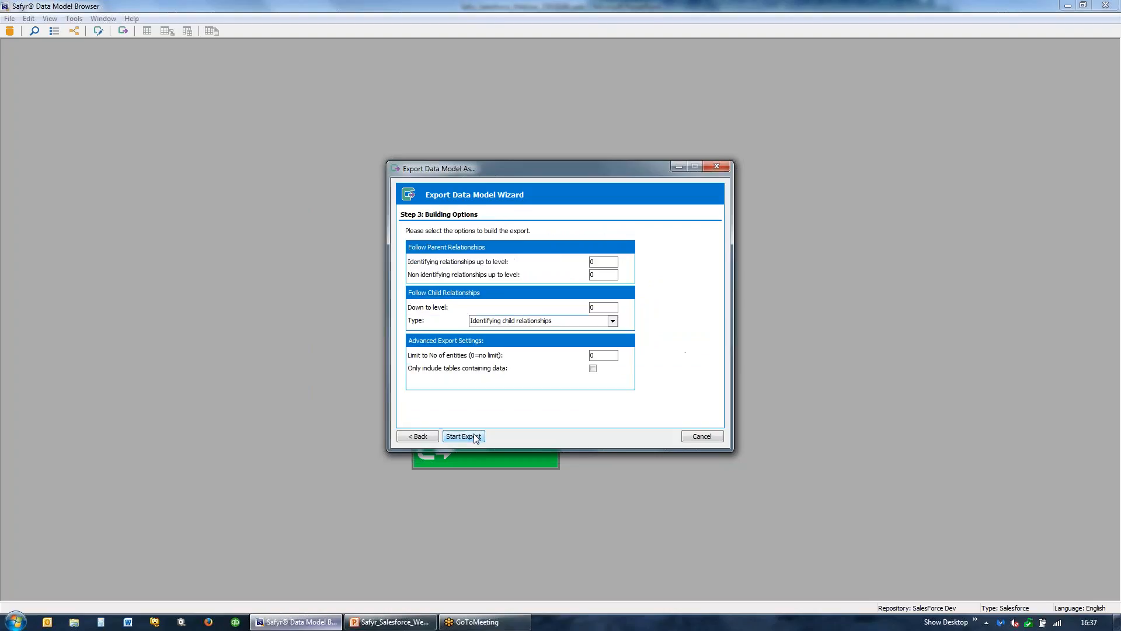
click(475, 437)
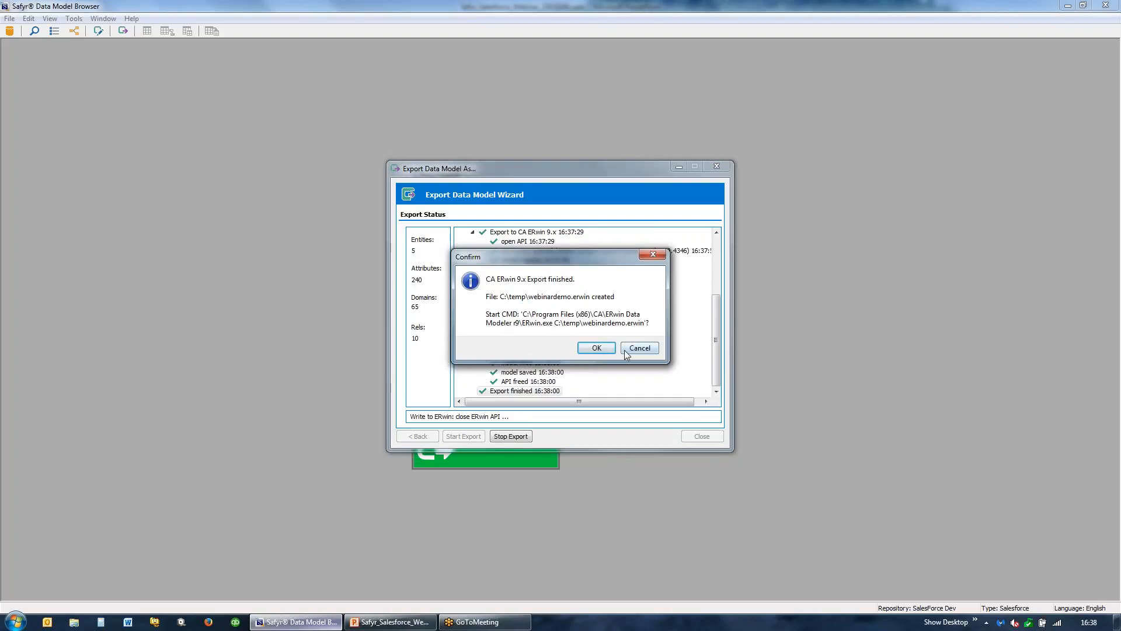
- Open the exported model in CA ERwin and apply an orthogonal layout to its diagram to view the entities
click(596, 348)
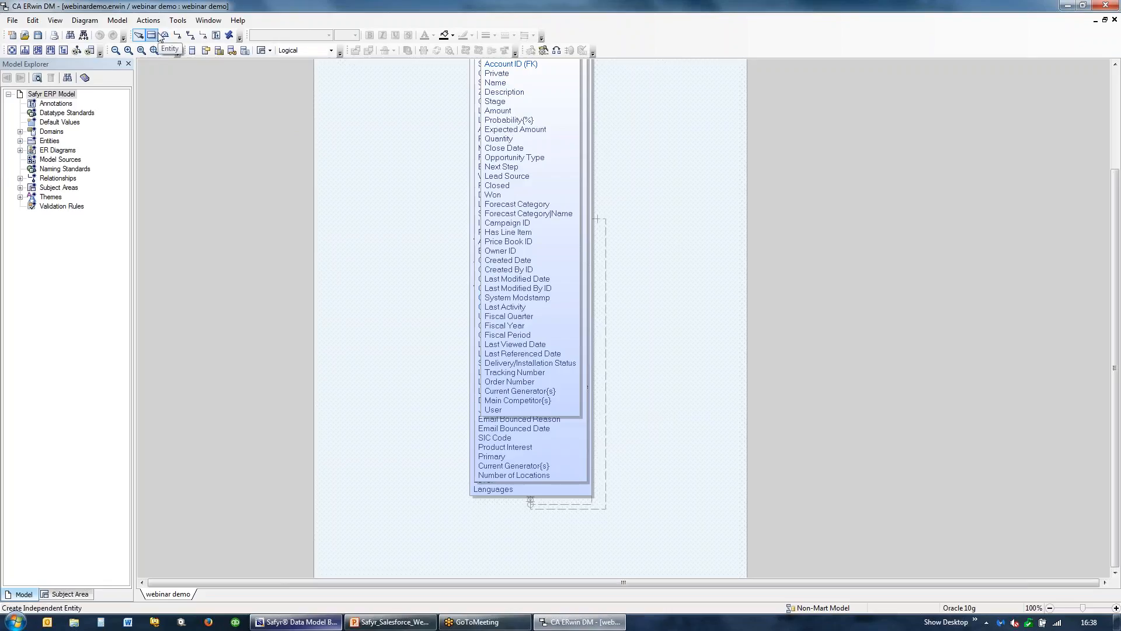
click(38, 51)
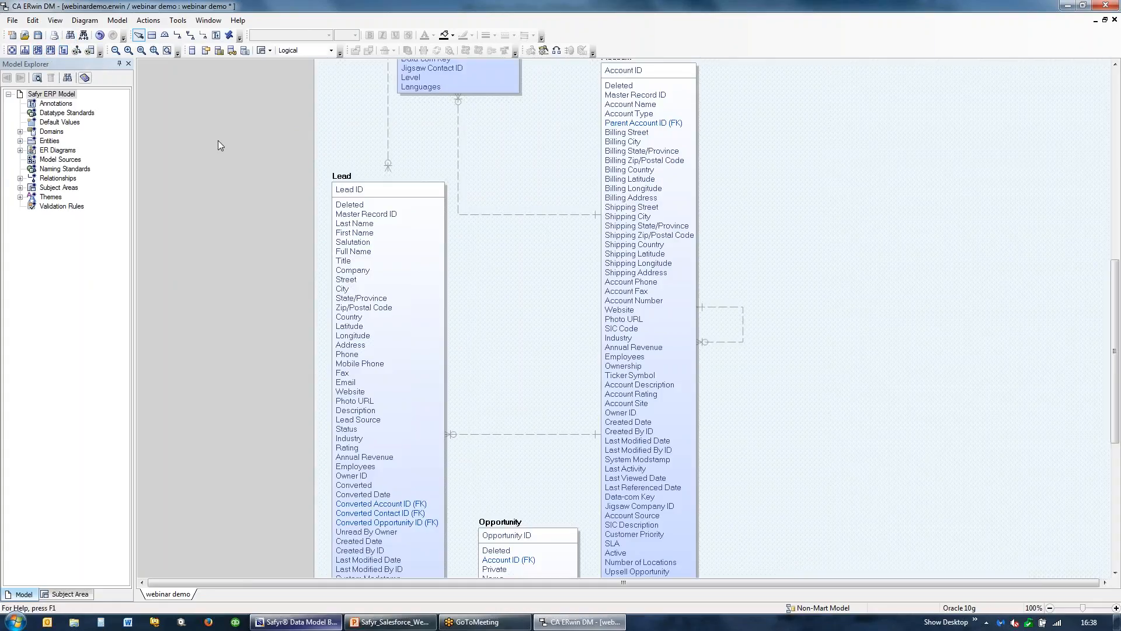
drag(1115, 342, 1097, 203)
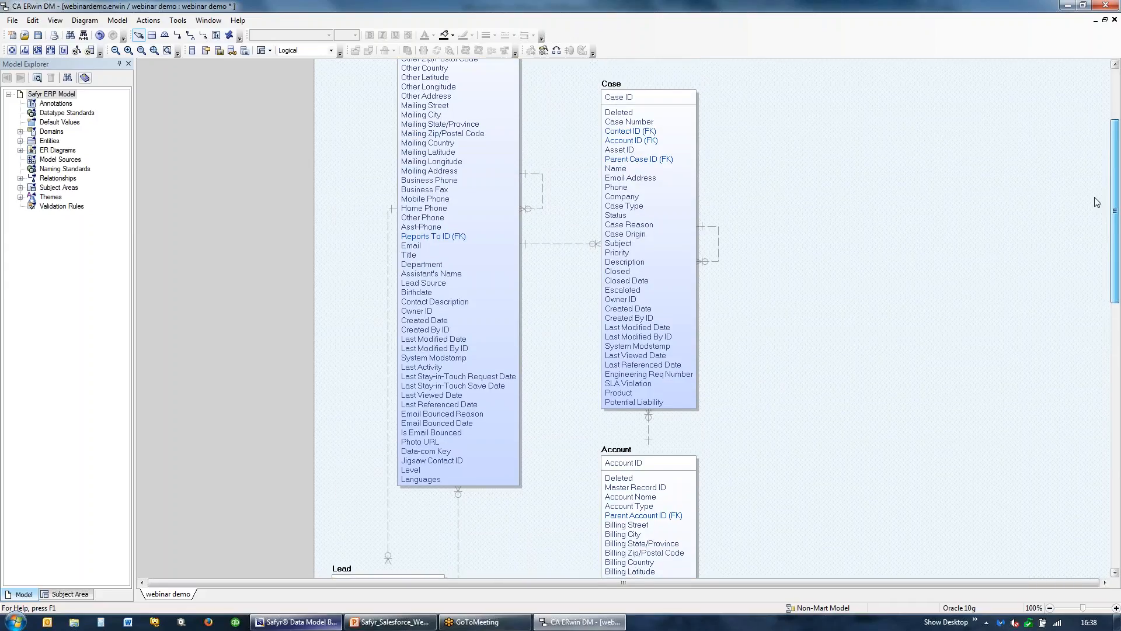
drag(1097, 202, 1117, 310)
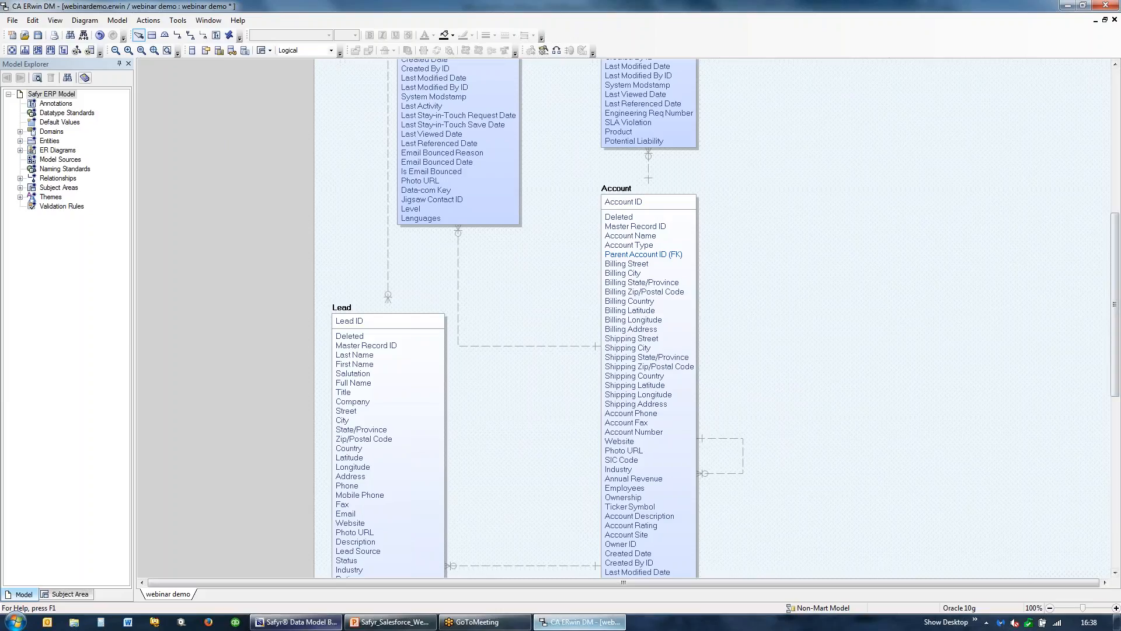
- Switch back to the Safyr Data Model Browser, close the export wizard and open the Compare Subject Areas tool
click(292, 622)
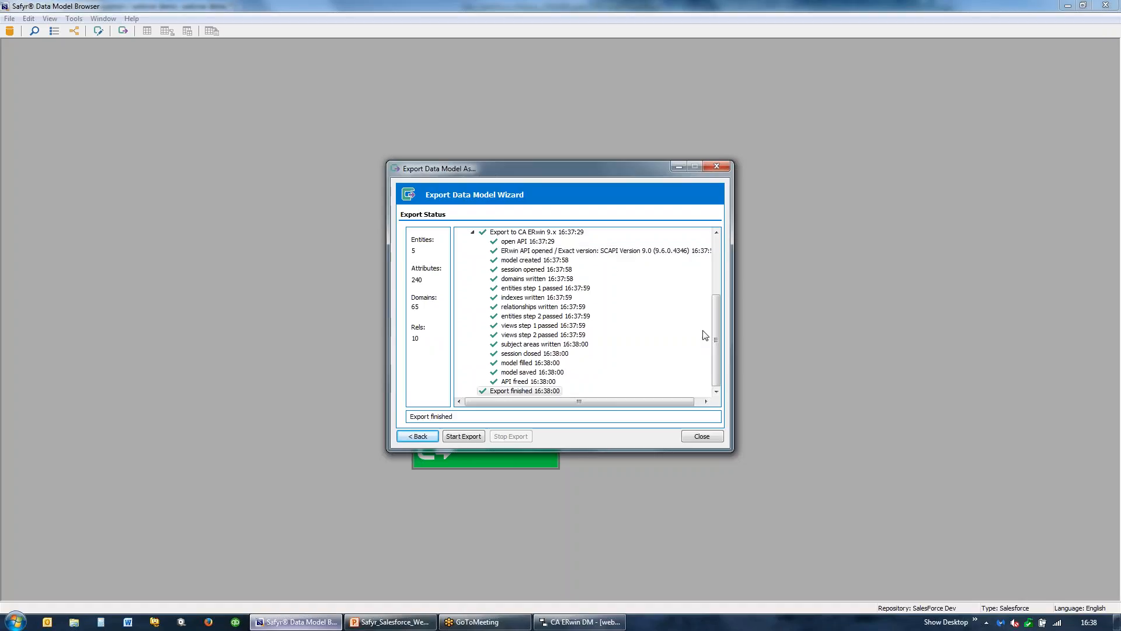
click(713, 437)
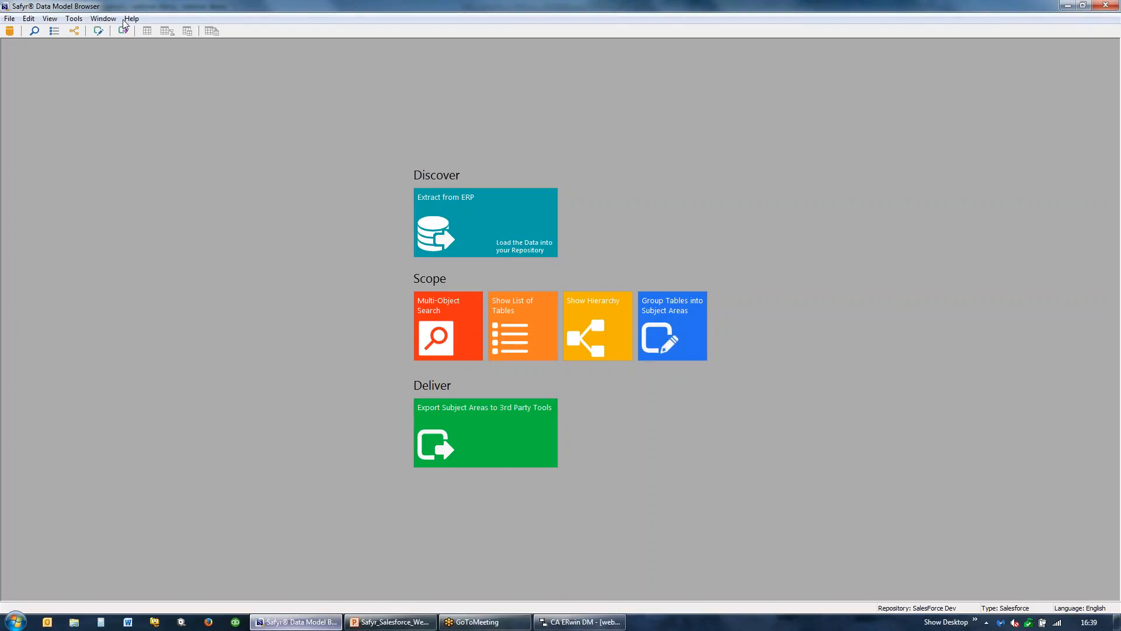
click(74, 19)
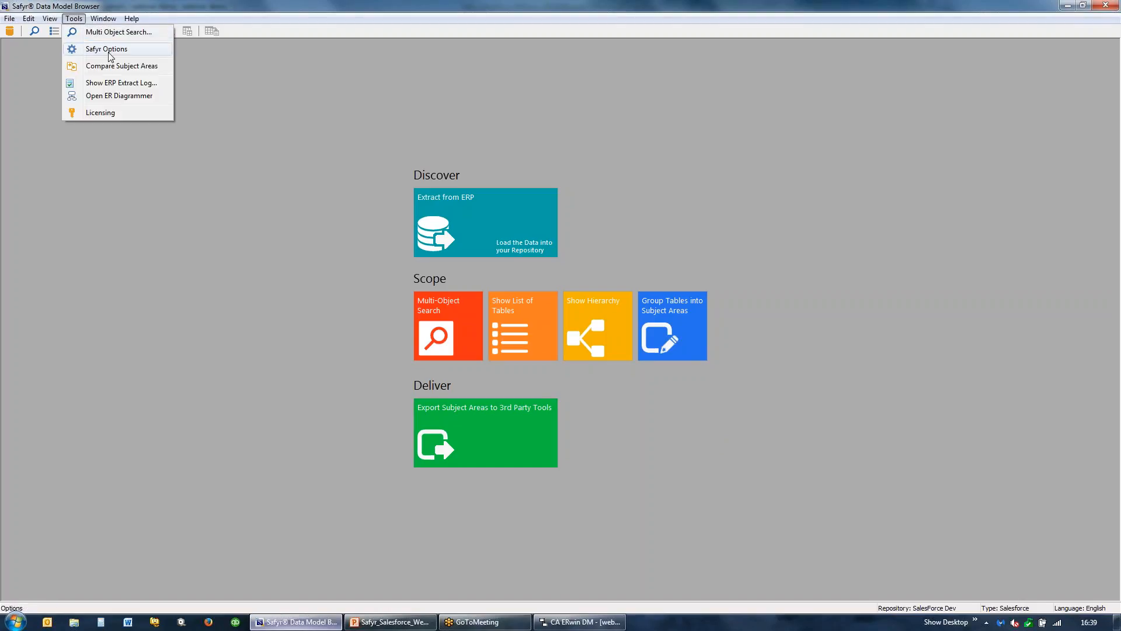
click(127, 67)
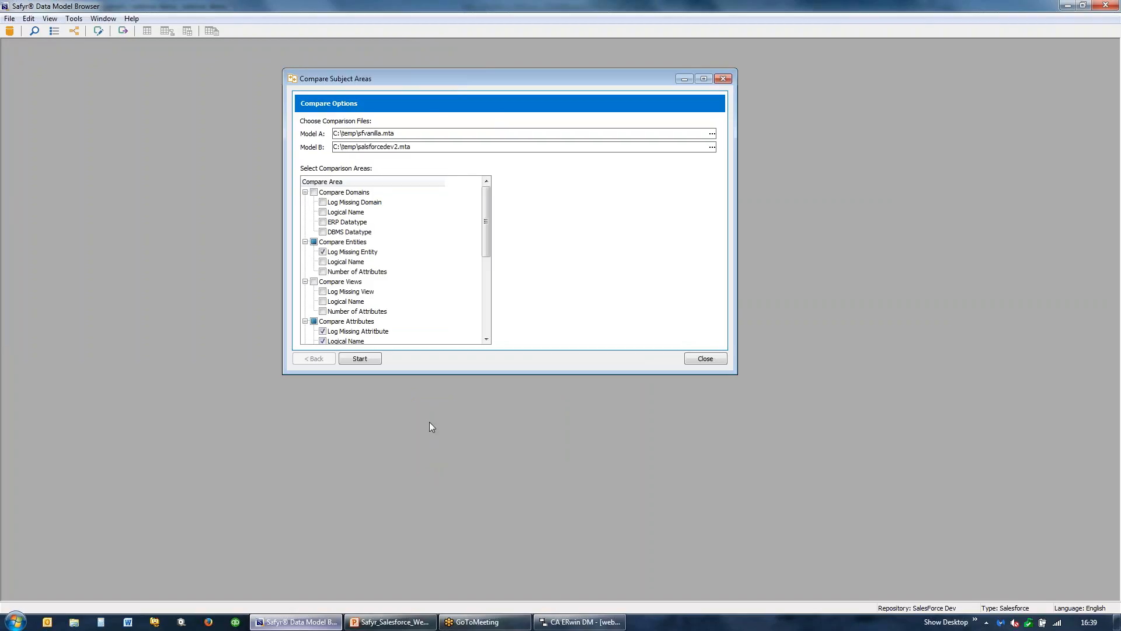
- Review the comparison areas and run the comparison of sfvanilla.mta with salsforcedev2.mta using the preset options
drag(419, 376, 421, 501)
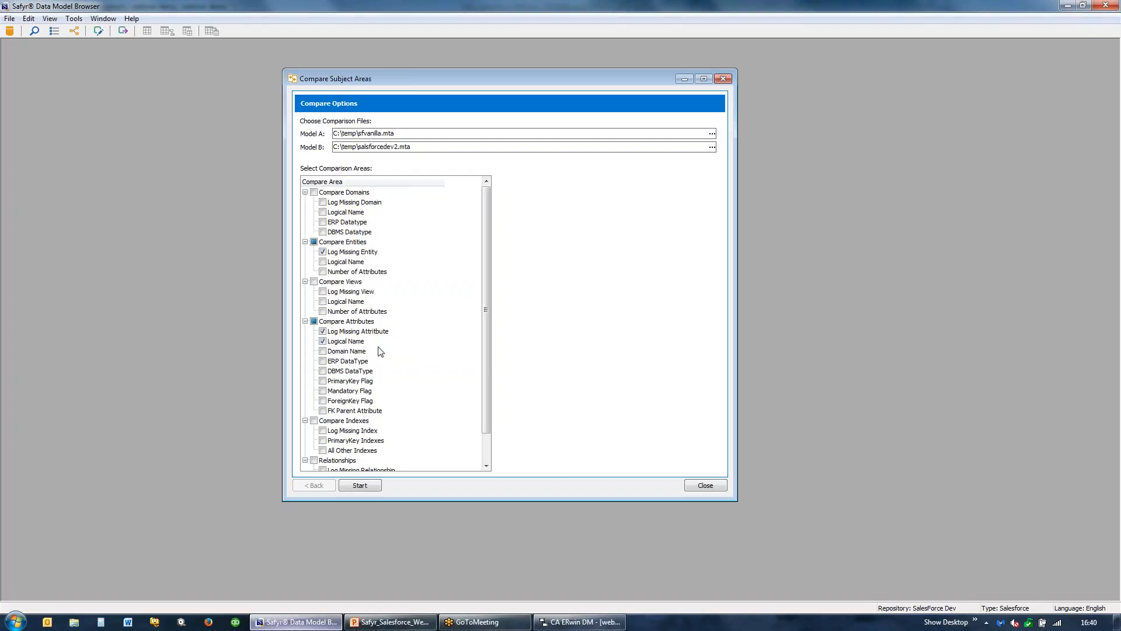
drag(485, 378, 472, 429)
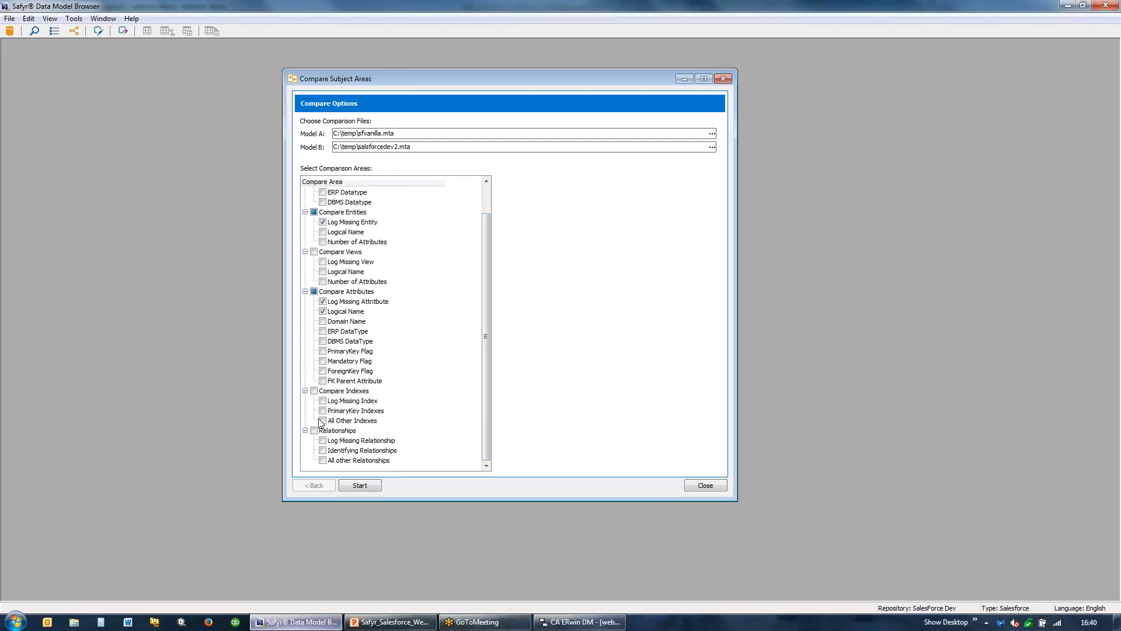
click(368, 485)
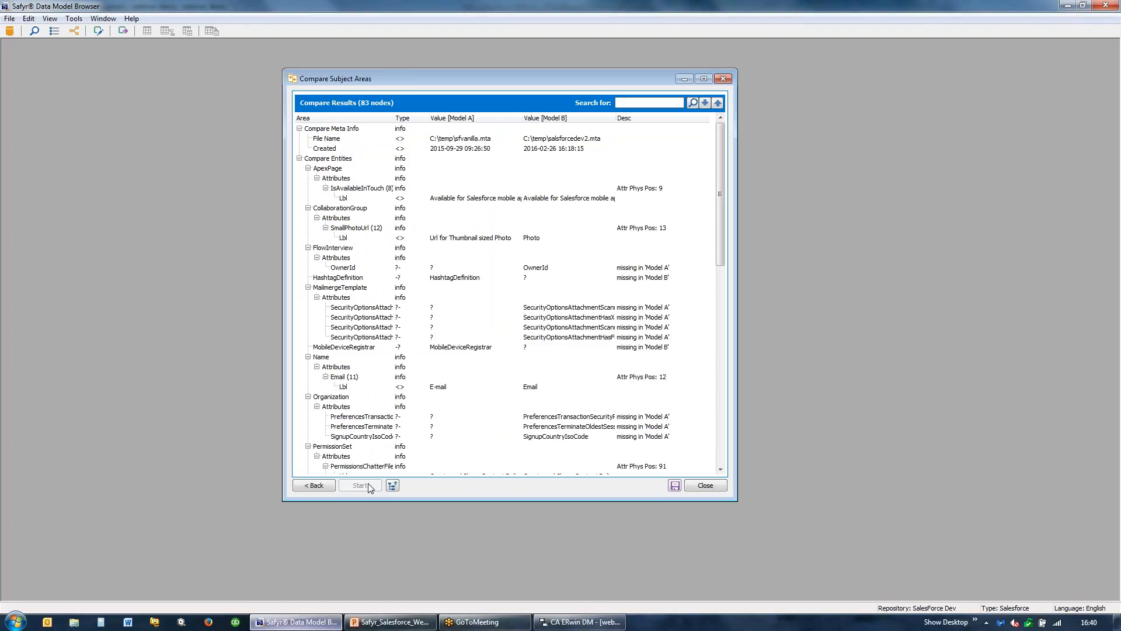
- Enlarge and reposition the comparison results window, and widen the Model A and Model B value columns to fit their text
drag(396, 502, 396, 529)
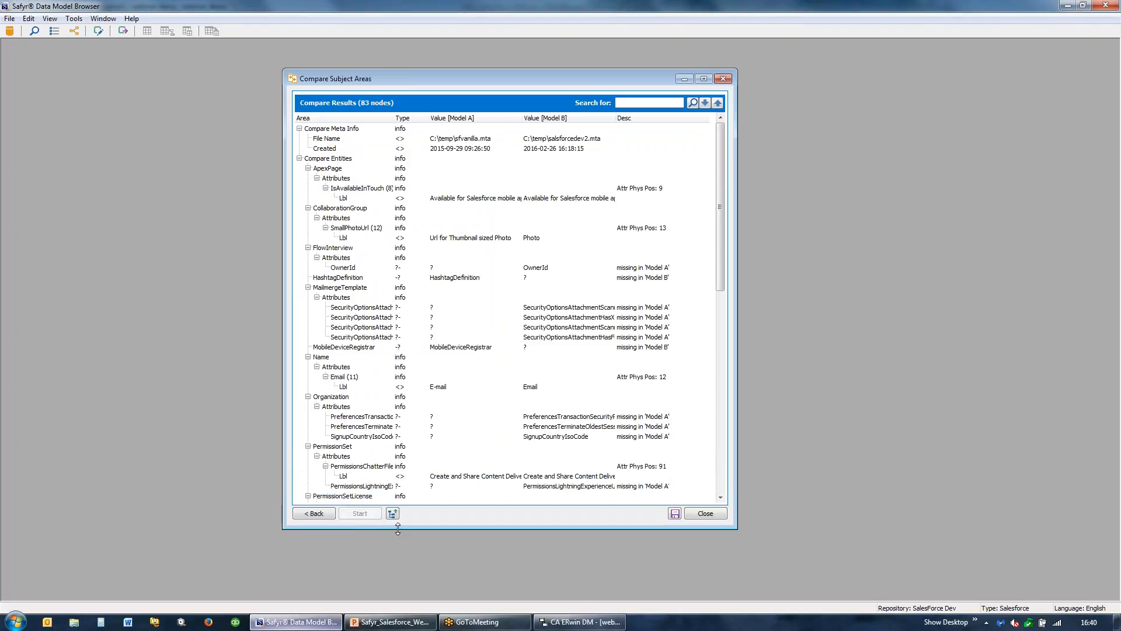
drag(389, 81, 215, 50)
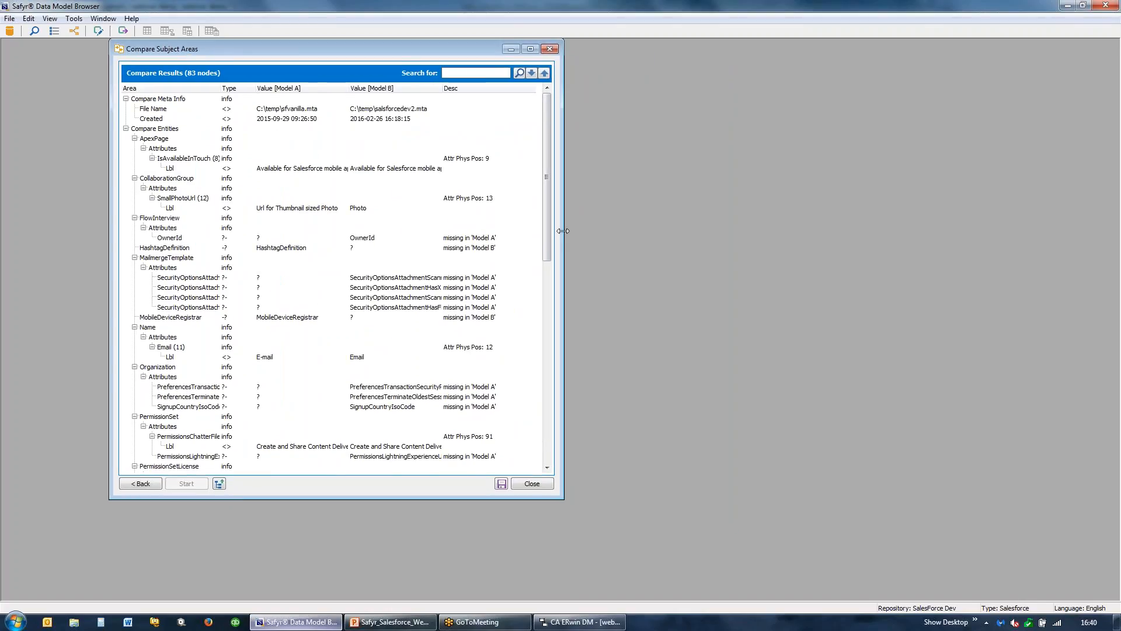
drag(564, 227, 714, 226)
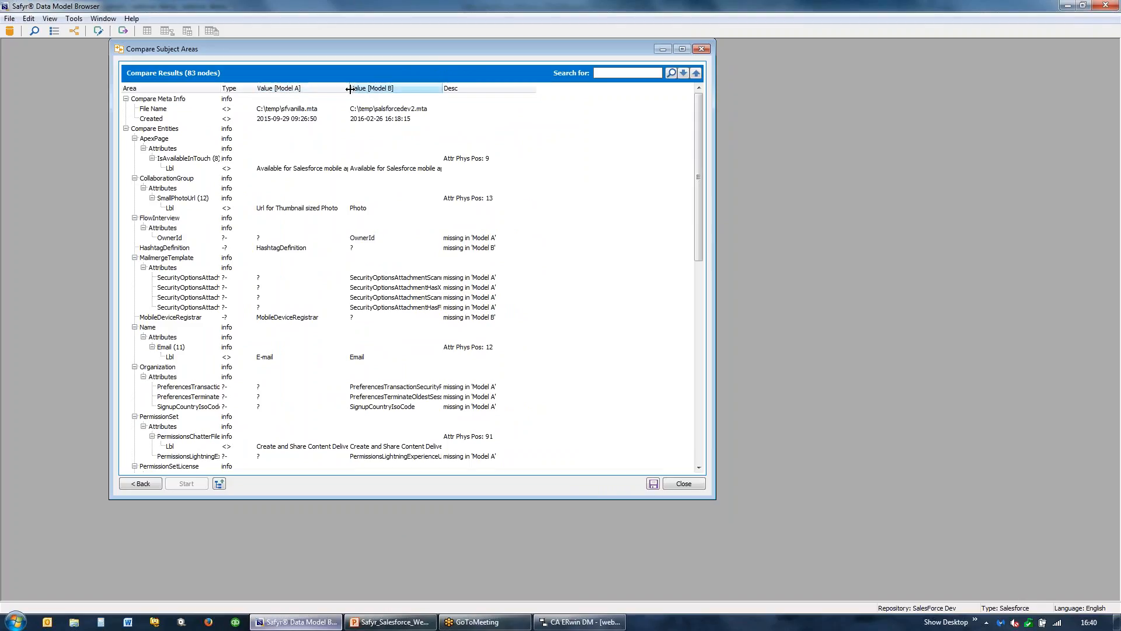
drag(349, 88, 396, 92)
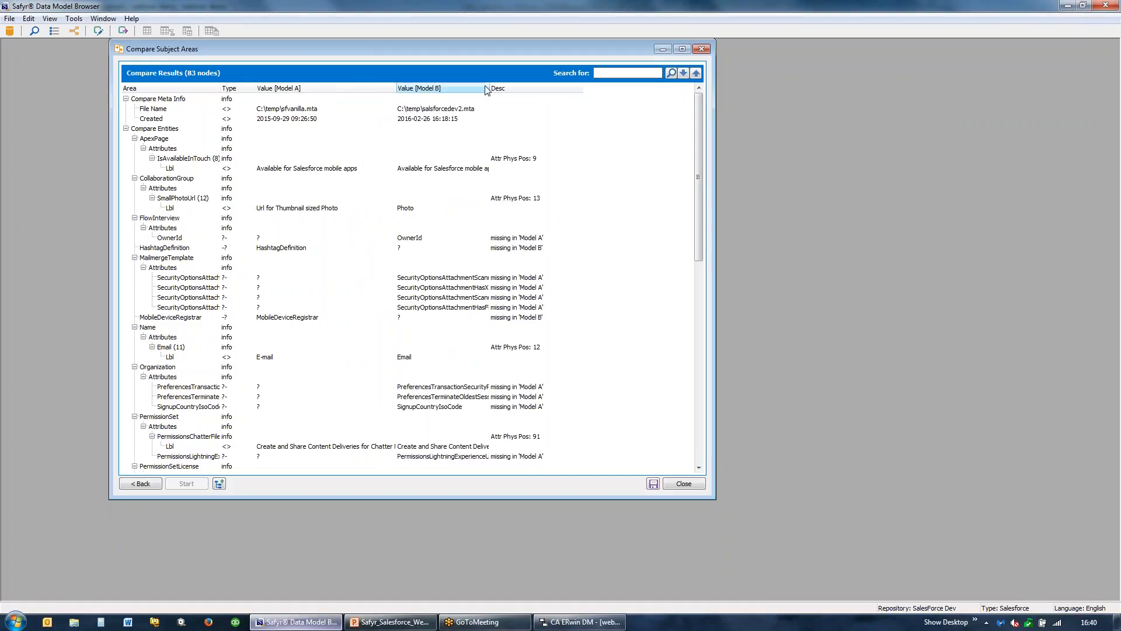
drag(490, 89, 561, 102)
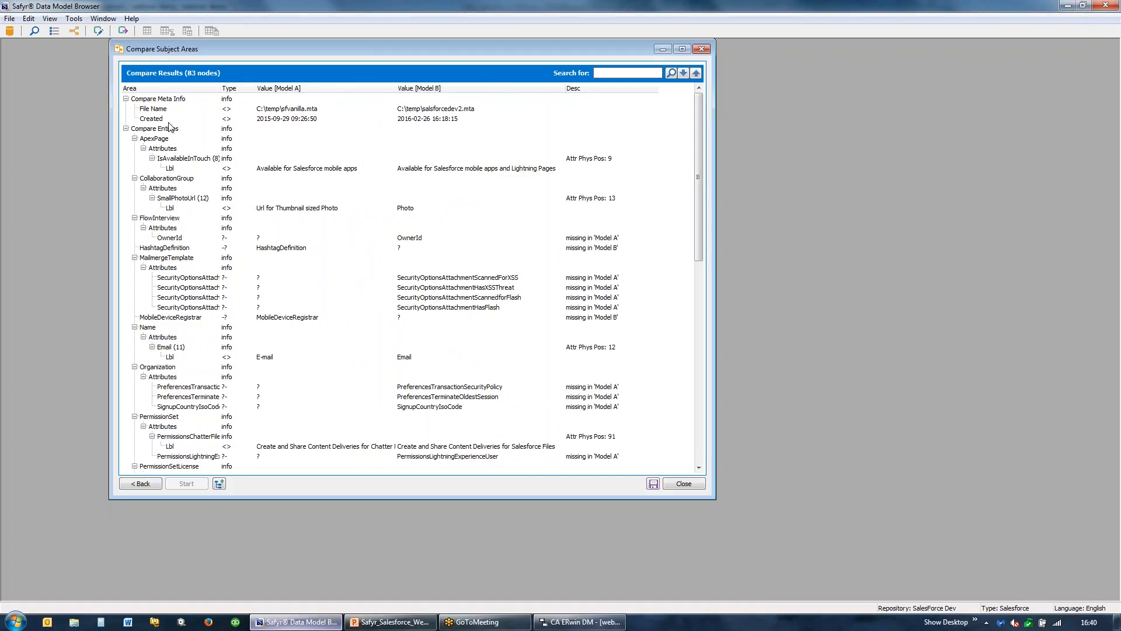
- Widen the Area column to fit the attribute names and review the model differences through to the end of the comparison results
drag(218, 87, 261, 88)
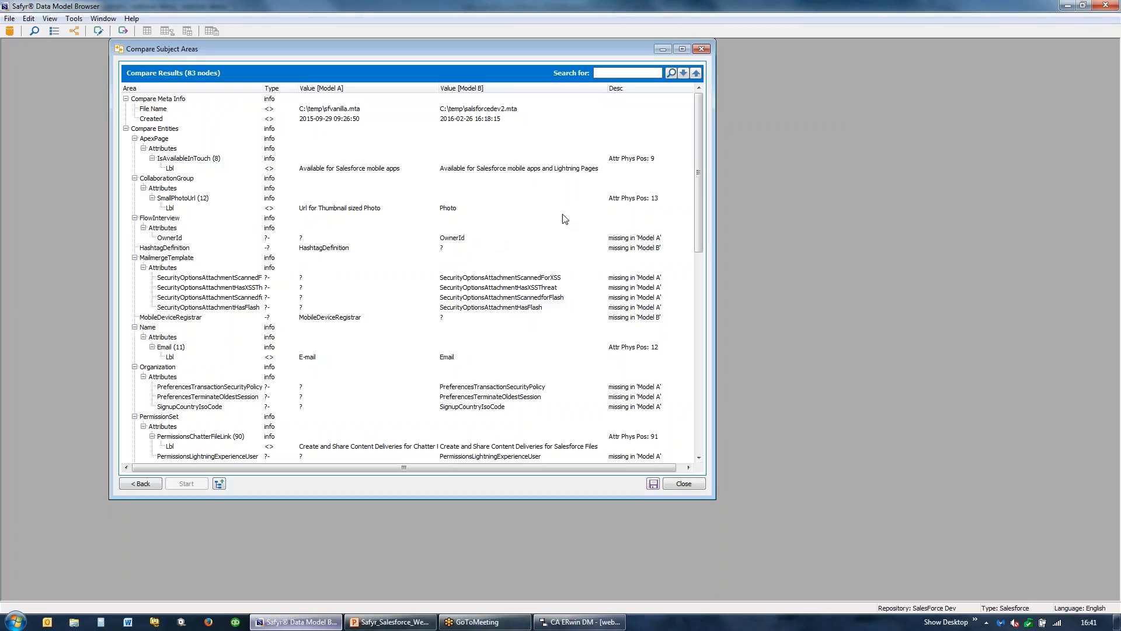
scroll(554, 272, down, 1)
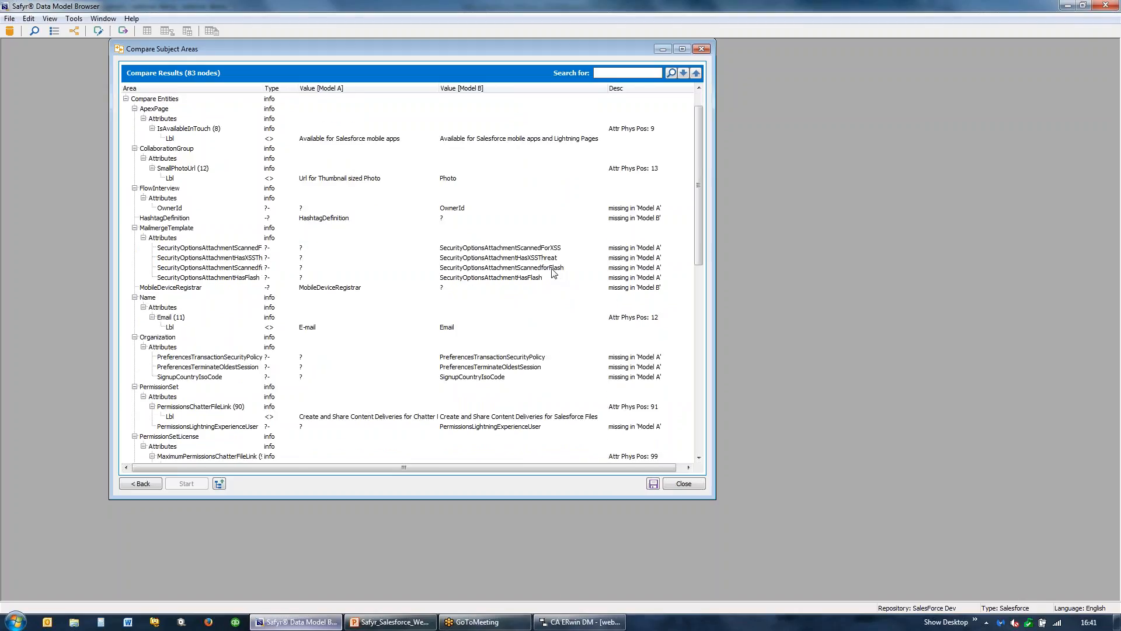
scroll(556, 272, down, 1)
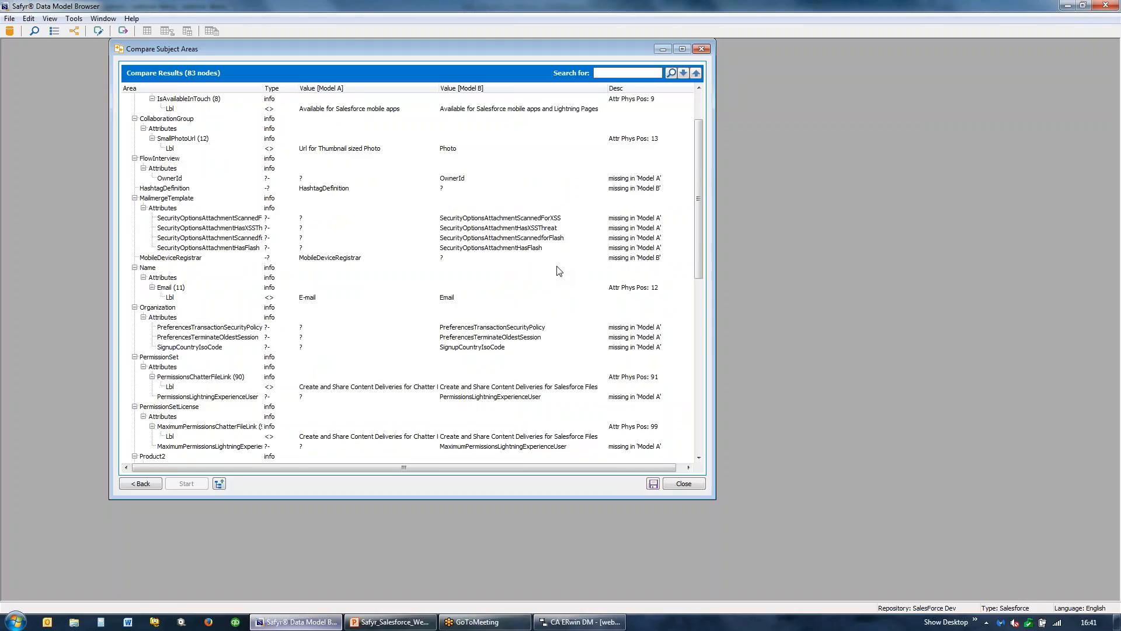
scroll(559, 270, down, 6)
scroll(562, 271, down, 8)
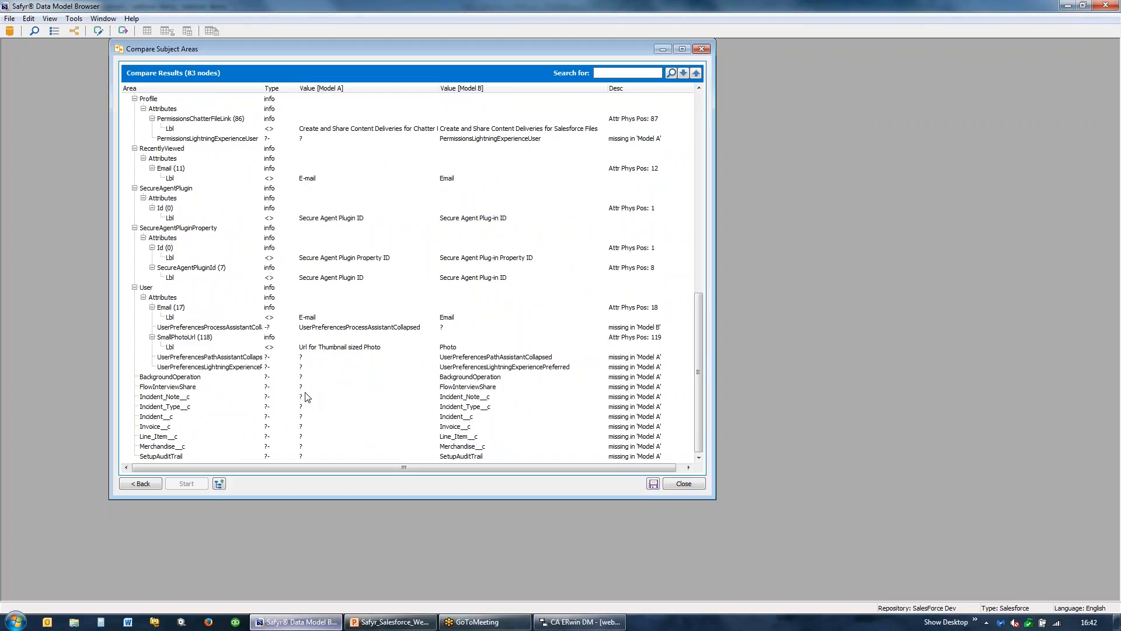
click(609, 71)
click(654, 485)
- Exit the Safyr Data Model Browser and confirm leaving the program
click(1103, 5)
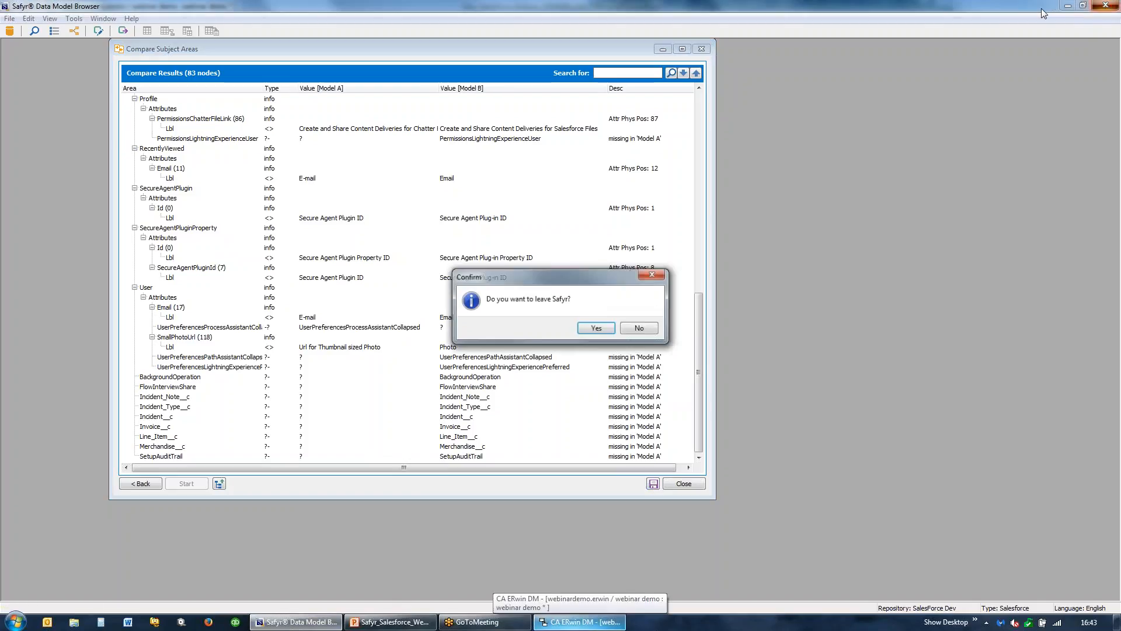
click(602, 334)
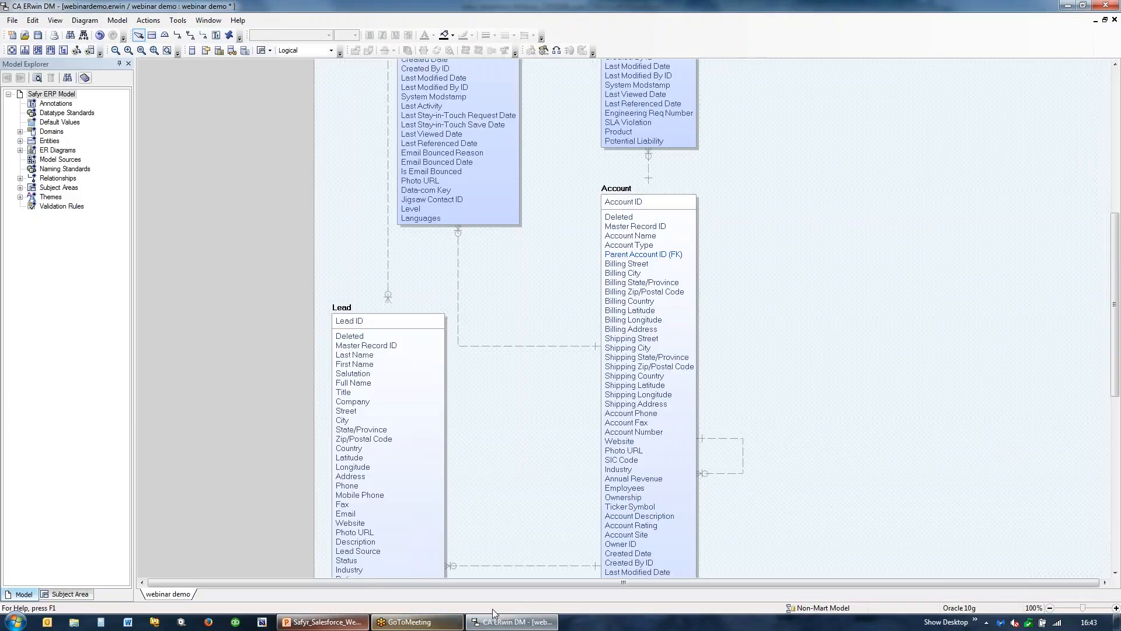
- Switch to the Safyr Salesforce webinar presentation in PowerPoint and start the slide show from slide 19, Sample customers
click(327, 623)
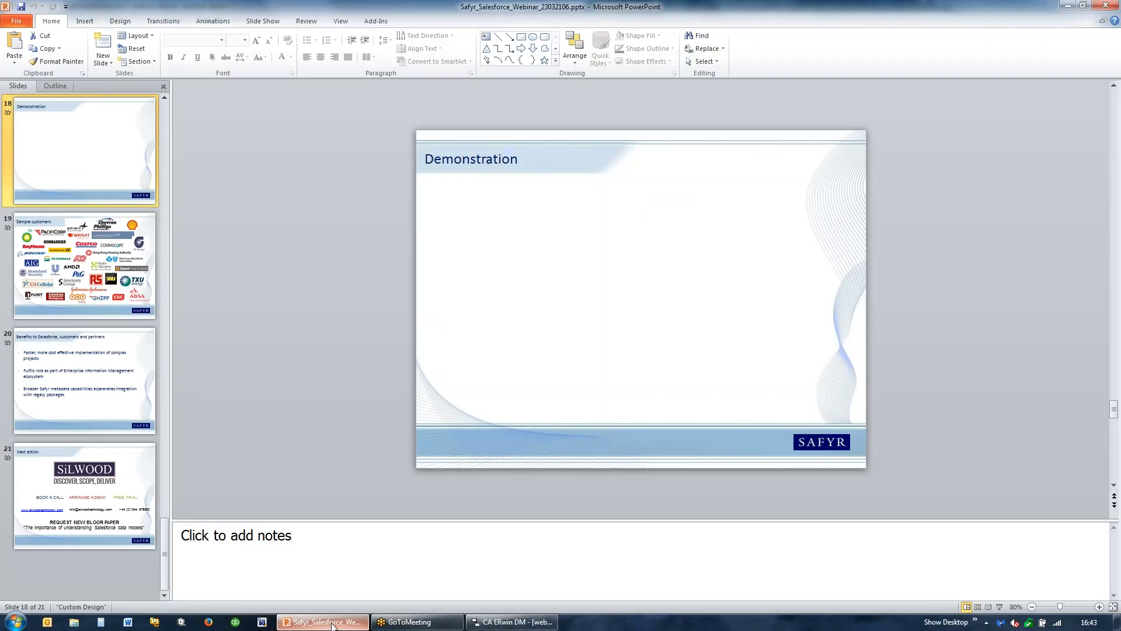
click(85, 266)
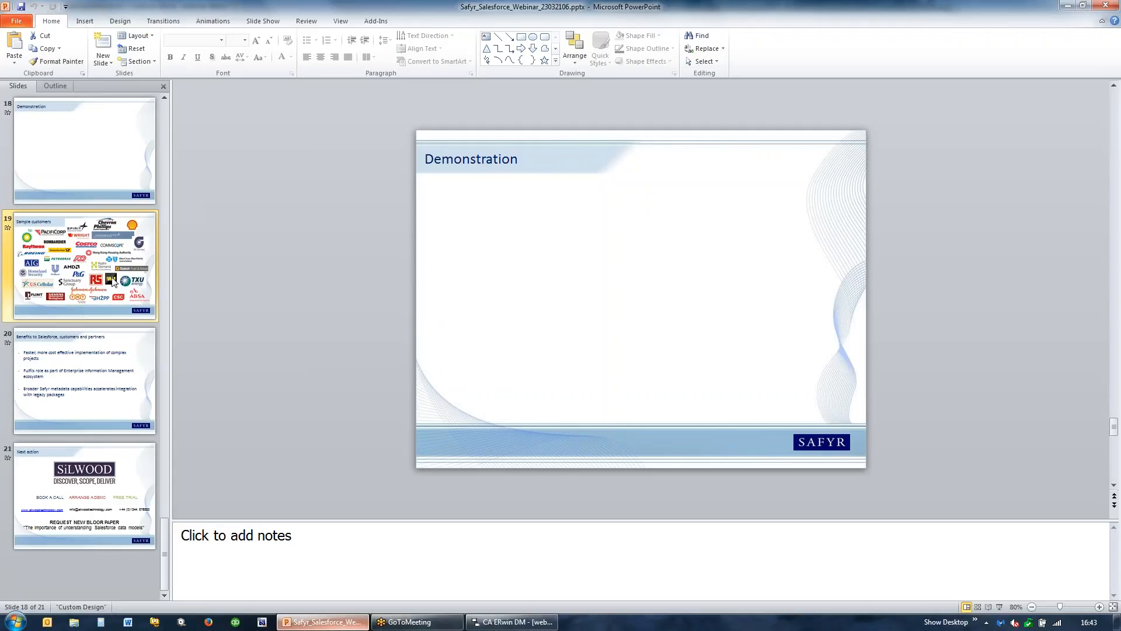
click(1000, 607)
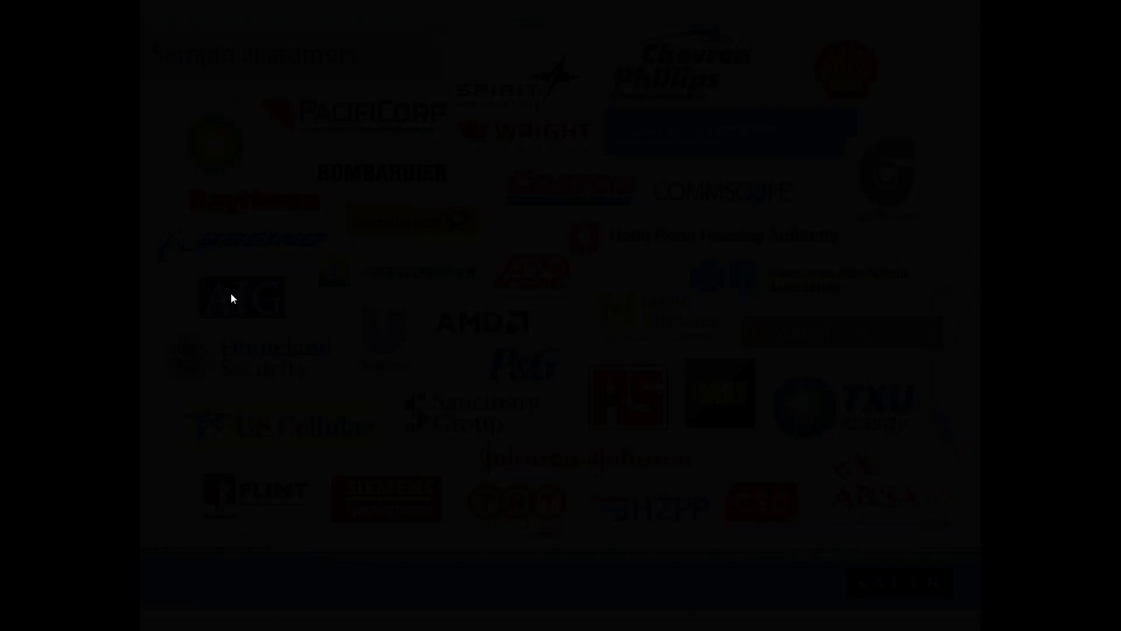